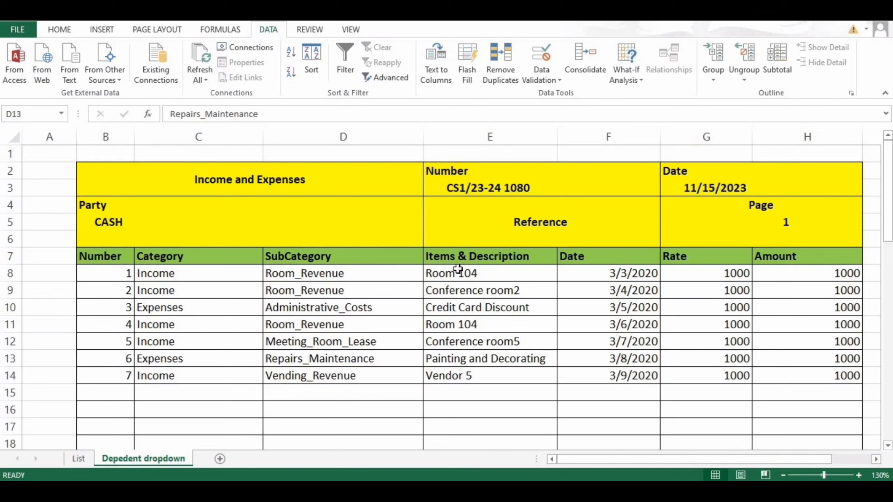
Step: Examine the dropdown choices for the first row's item and its Category and SubCategory cells
{"action": "left_click", "coordinate": [473, 274]}
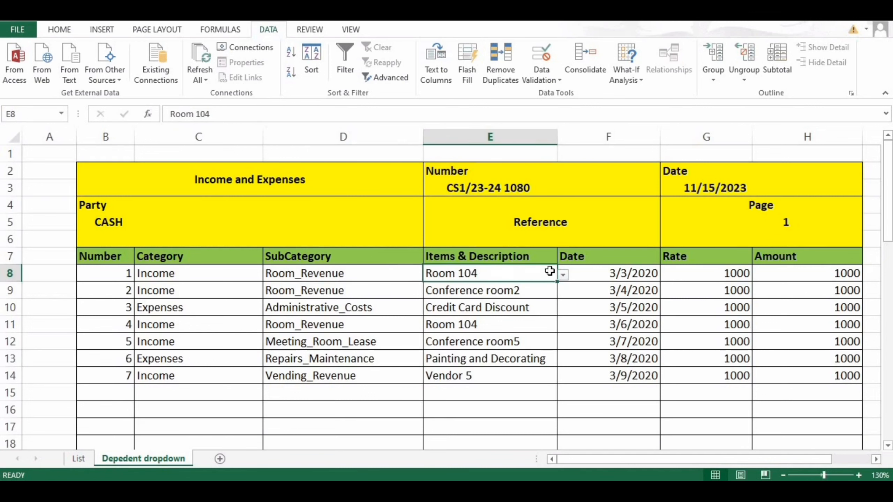
{"action": "left_click", "coordinate": [563, 275]}
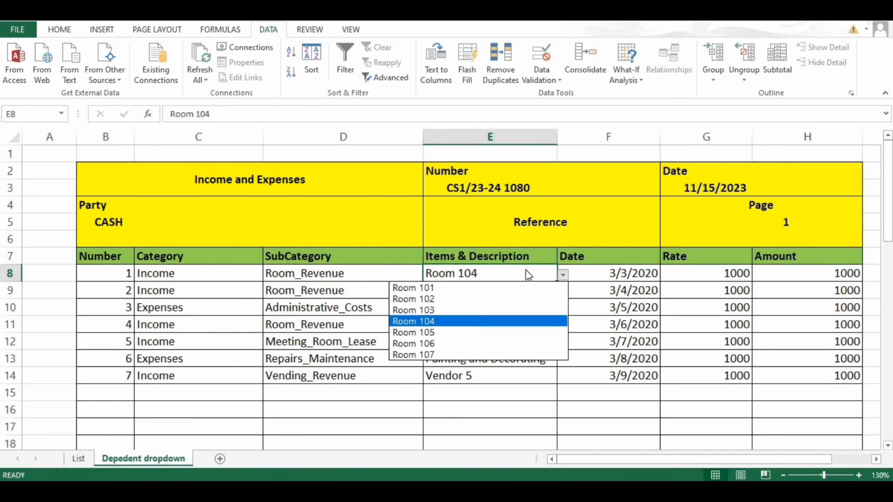
{"action": "left_click", "coordinate": [497, 258]}
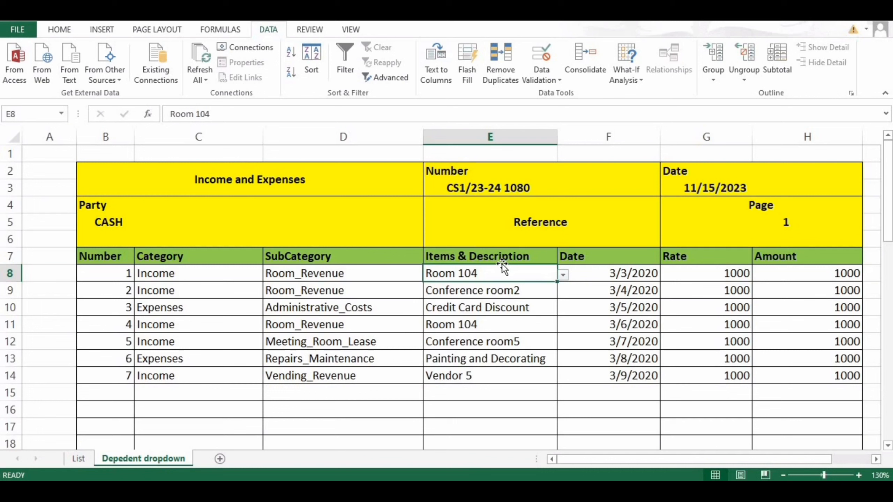
{"action": "left_click", "coordinate": [366, 277]}
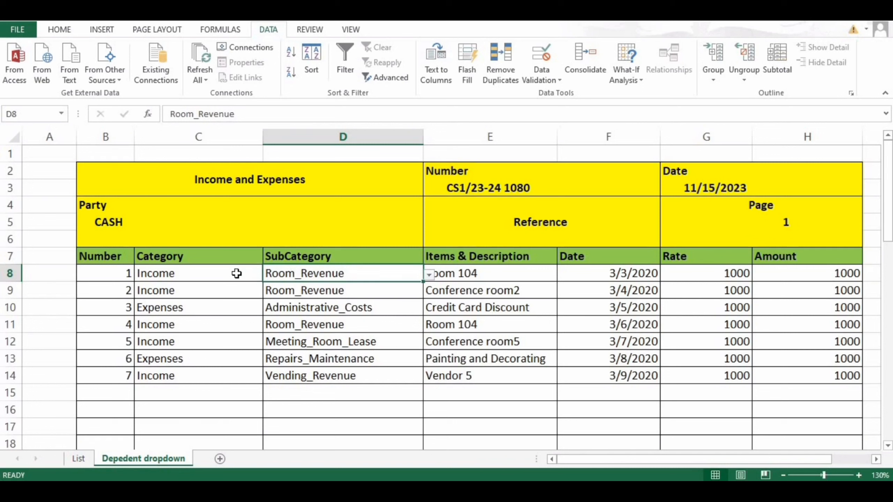
{"action": "left_click", "coordinate": [196, 274]}
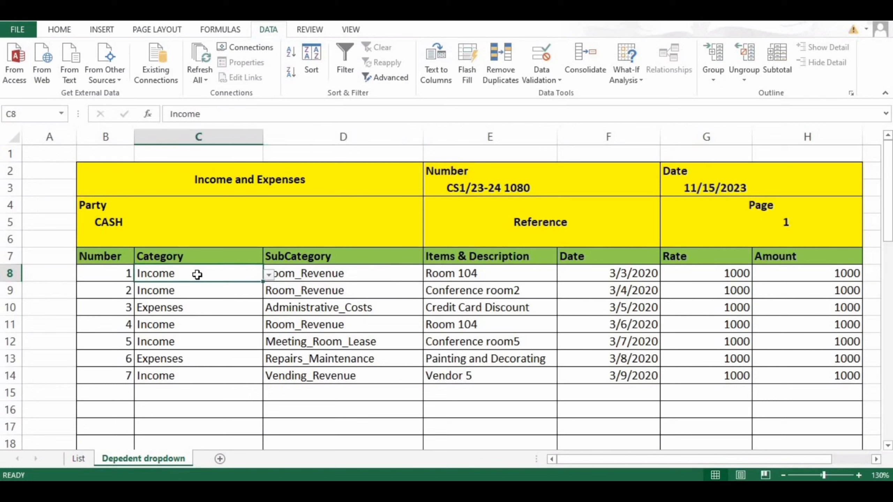
{"action": "left_click", "coordinate": [198, 257]}
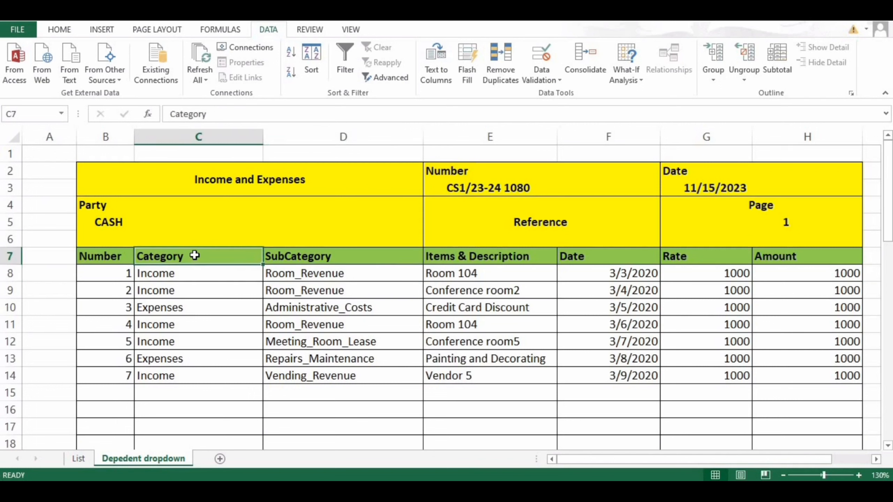
{"action": "left_click_drag", "start_coordinate": [194, 255], "coordinate": [203, 273]}
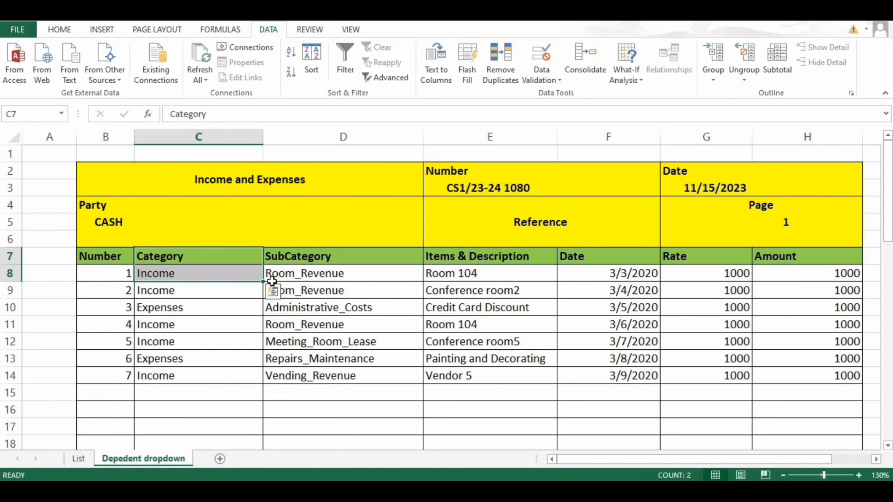
{"action": "left_click", "coordinate": [285, 273]}
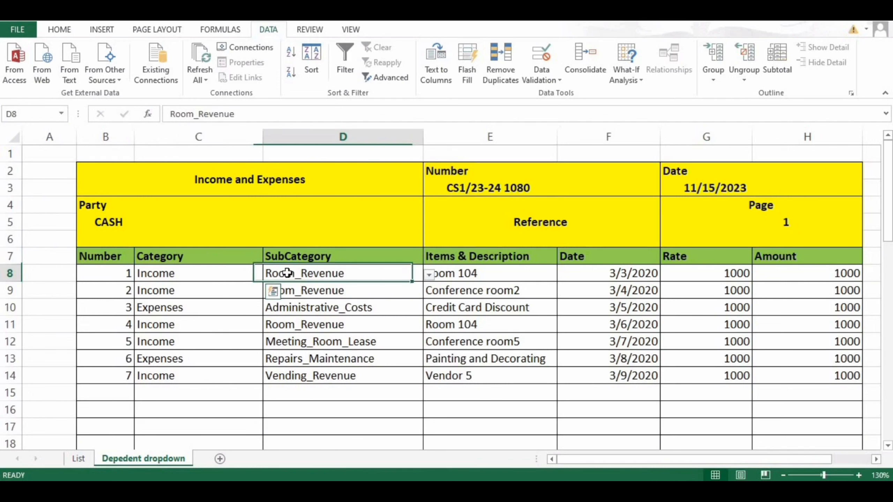
{"action": "left_click", "coordinate": [186, 262]}
{"action": "left_click", "coordinate": [190, 272]}
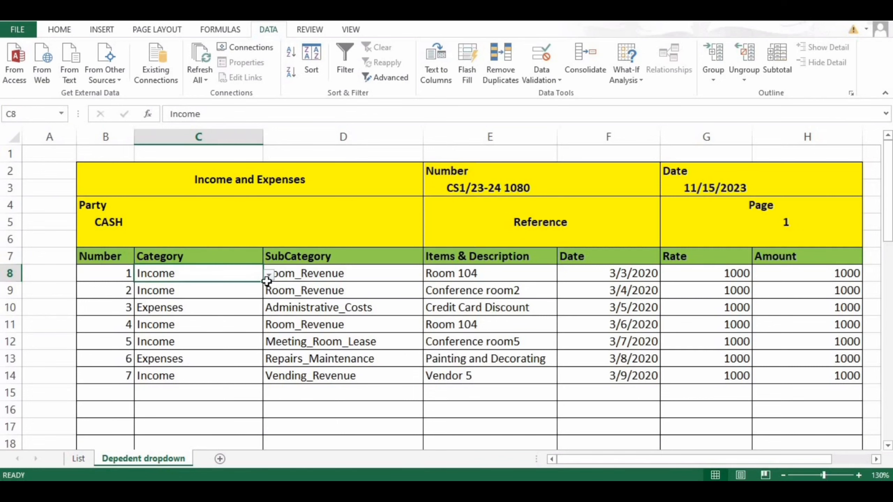
Step: Examine the Income and Expenses source lists in the two Category tables on the List sheet
{"action": "left_click", "coordinate": [79, 459]}
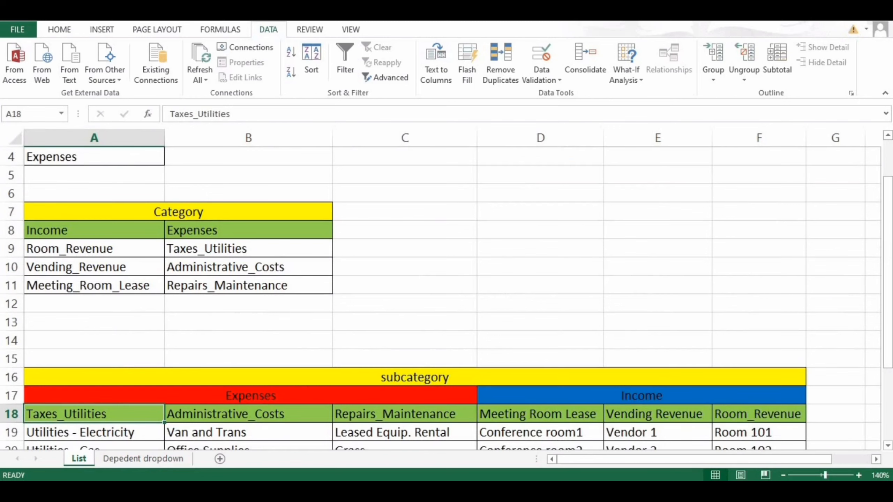
{"action": "scroll", "coordinate": [886, 164], "scroll_direction": "up", "scroll_amount": 1}
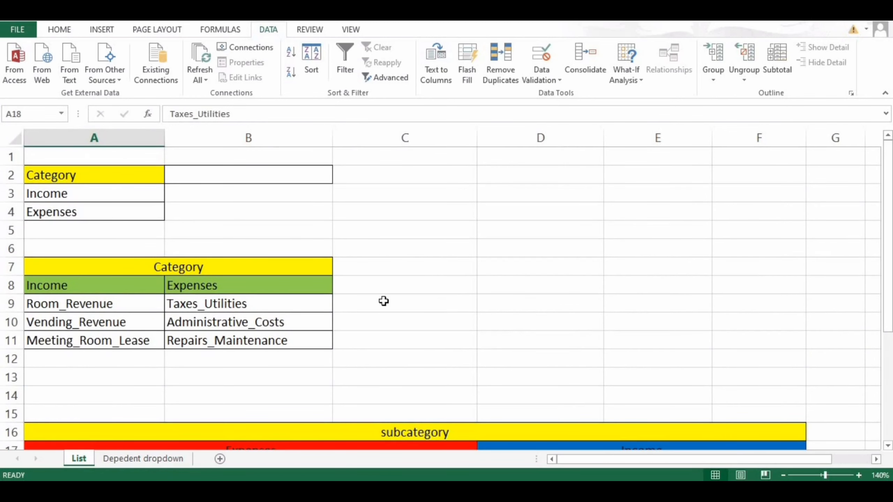
{"action": "left_click", "coordinate": [90, 194]}
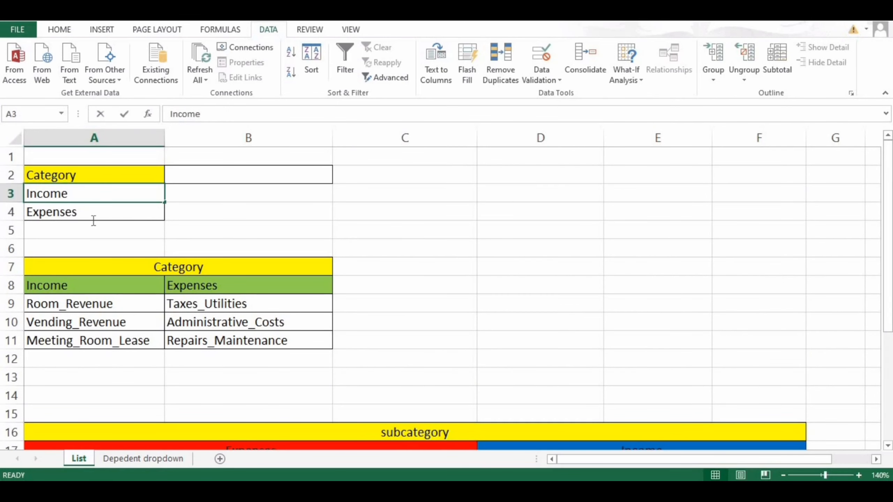
{"action": "left_click", "coordinate": [139, 215]}
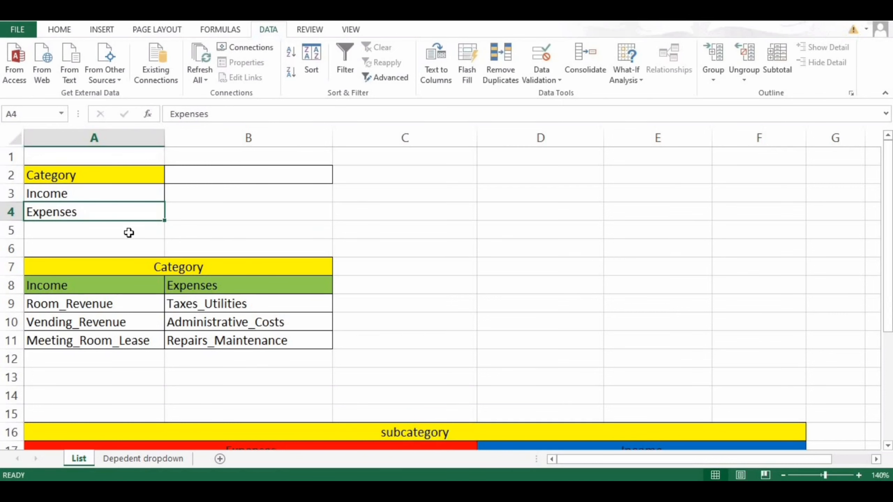
{"action": "left_click", "coordinate": [76, 193]}
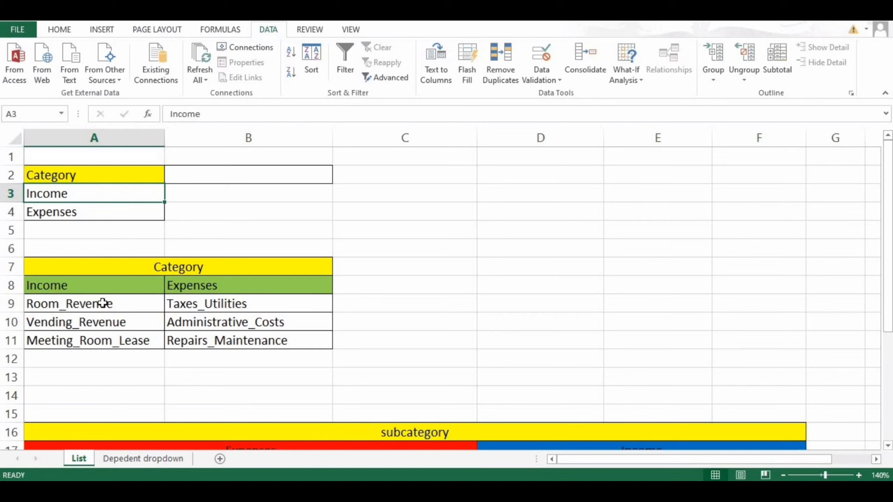
{"action": "left_click_drag", "start_coordinate": [100, 302], "coordinate": [112, 336]}
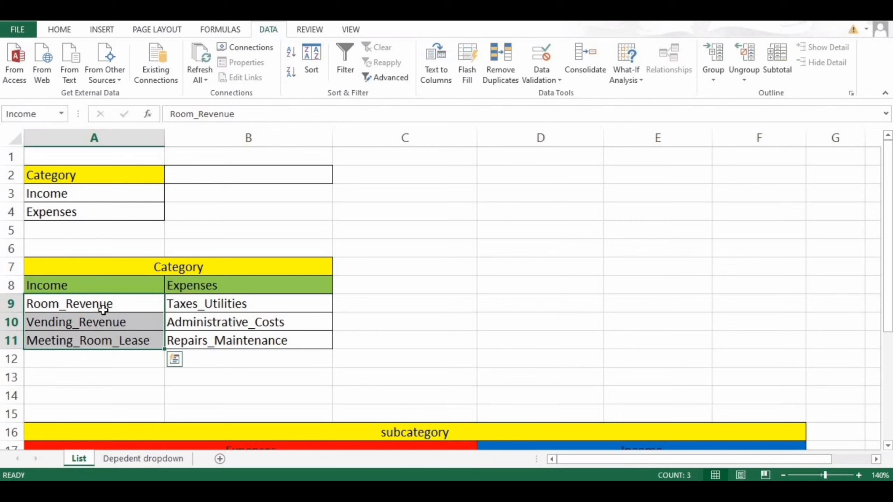
{"action": "left_click", "coordinate": [75, 310]}
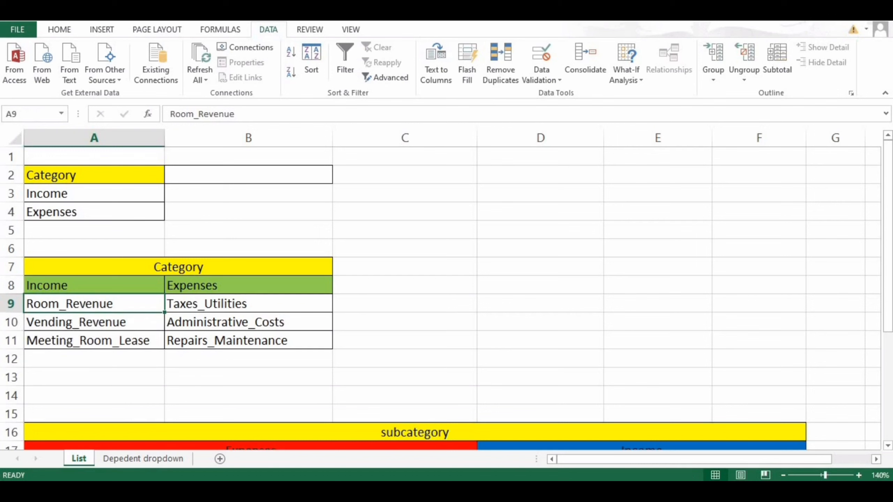
Step: Examine the item lists under each Income and Expenses heading in the subcategory table
{"action": "left_click_drag", "start_coordinate": [890, 239], "coordinate": [889, 324]}
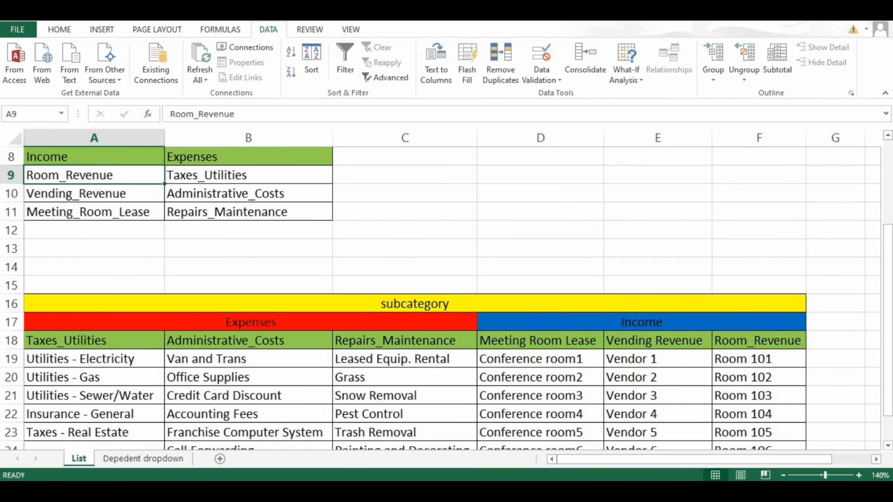
{"action": "left_click_drag", "start_coordinate": [889, 309], "coordinate": [888, 316]}
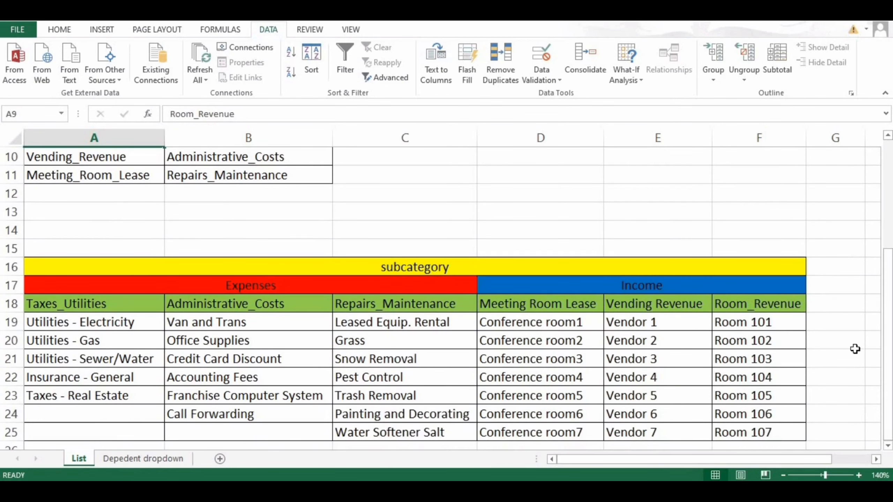
{"action": "left_click", "coordinate": [765, 303]}
{"action": "left_click_drag", "start_coordinate": [765, 319], "coordinate": [780, 432]}
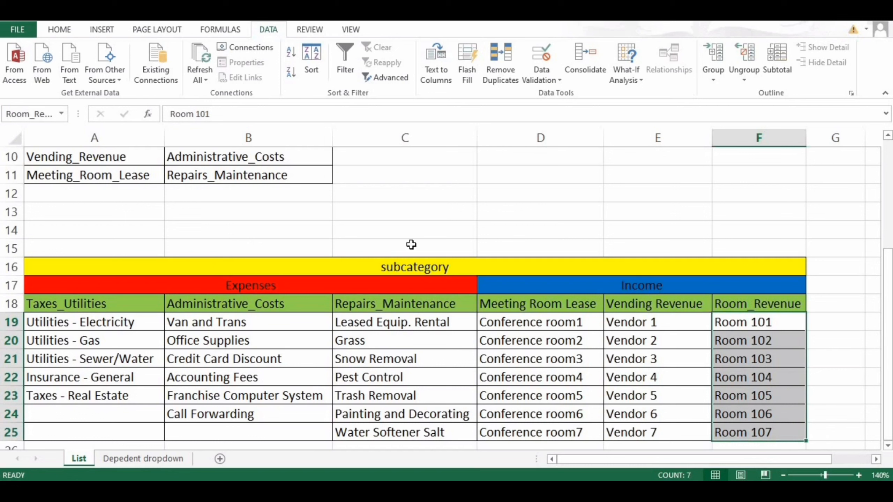
{"action": "left_click_drag", "start_coordinate": [671, 327], "coordinate": [678, 429]}
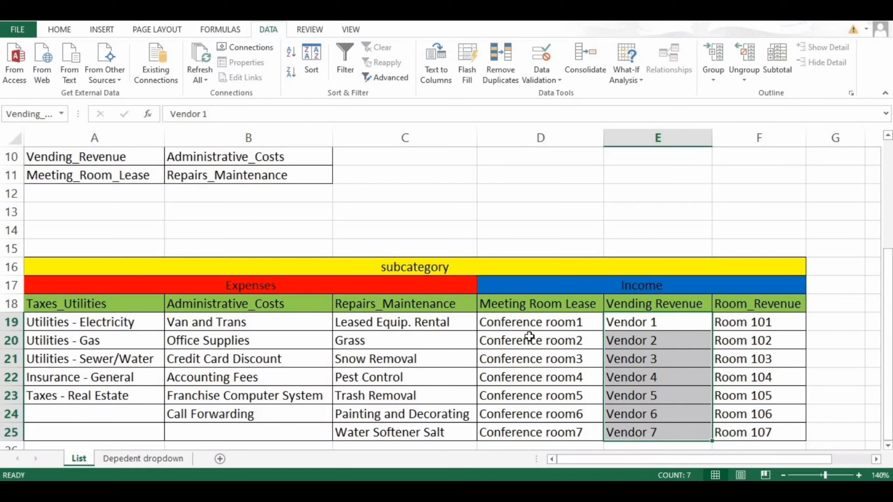
{"action": "left_click", "coordinate": [522, 323]}
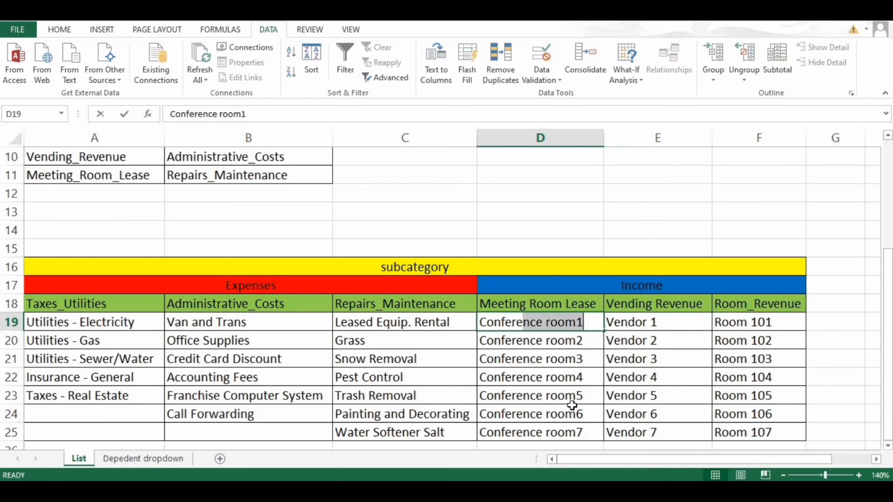
{"action": "left_click_drag", "start_coordinate": [529, 322], "coordinate": [550, 430]}
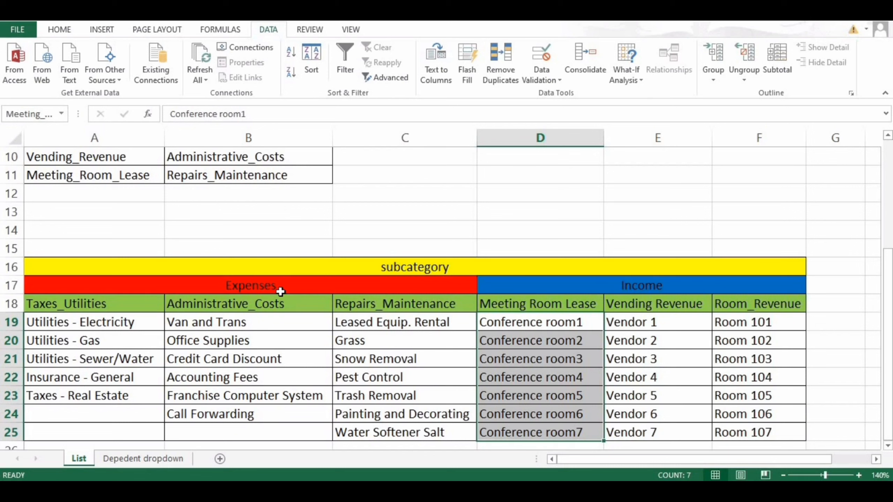
{"action": "left_click_drag", "start_coordinate": [140, 304], "coordinate": [358, 306]}
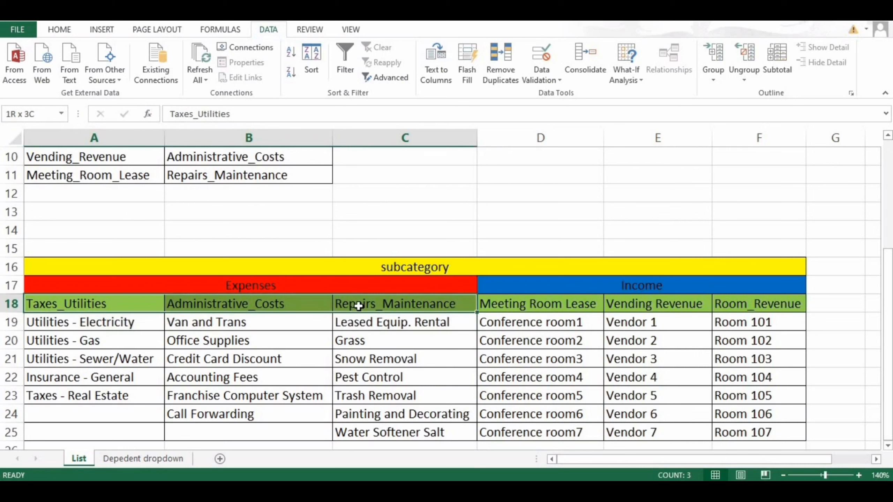
{"action": "left_click", "coordinate": [276, 328]}
{"action": "left_click_drag", "start_coordinate": [284, 378], "coordinate": [281, 415]}
{"action": "left_click_drag", "start_coordinate": [391, 318], "coordinate": [404, 402]}
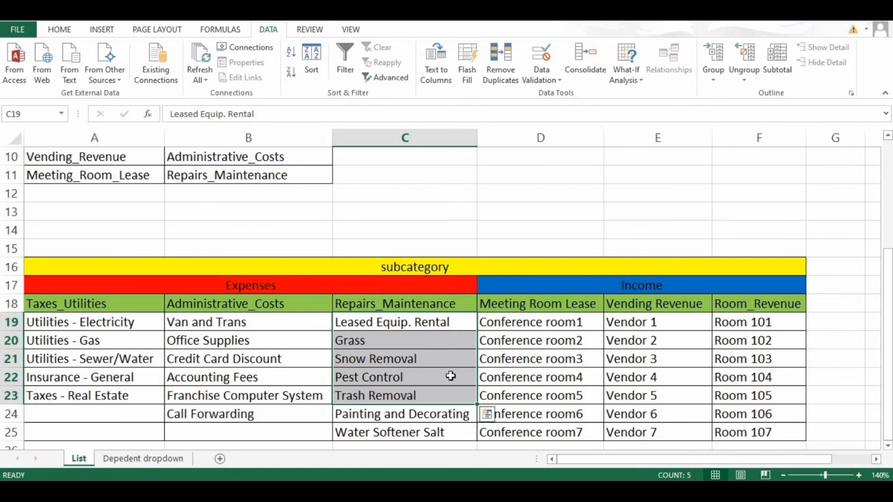
Step: Clear all contents, formatting and dropdowns from B8:E14 on the Depedent dropdown sheet and restore the range's cell borders
{"action": "left_click", "coordinate": [147, 460]}
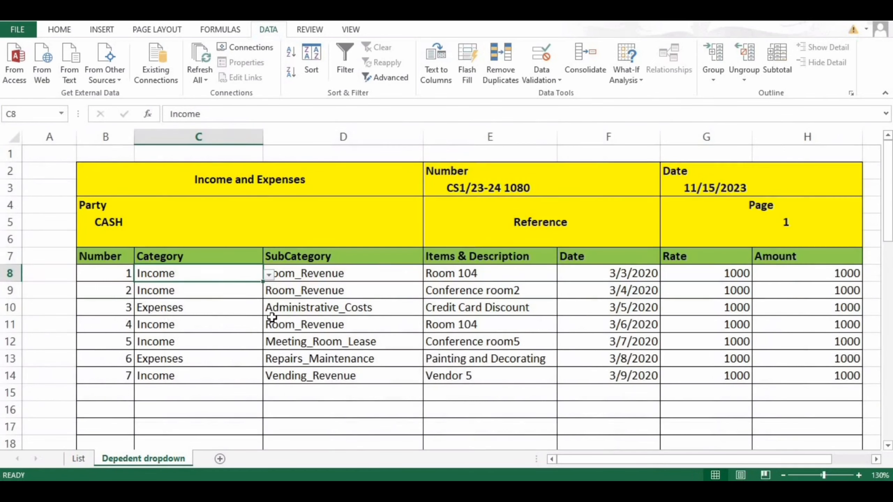
{"action": "left_click", "coordinate": [274, 315]}
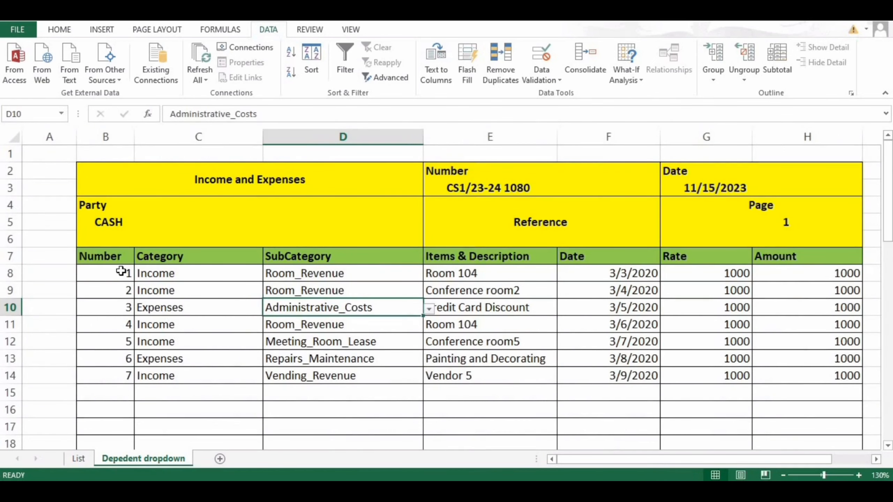
{"action": "left_click_drag", "start_coordinate": [120, 271], "coordinate": [535, 374]}
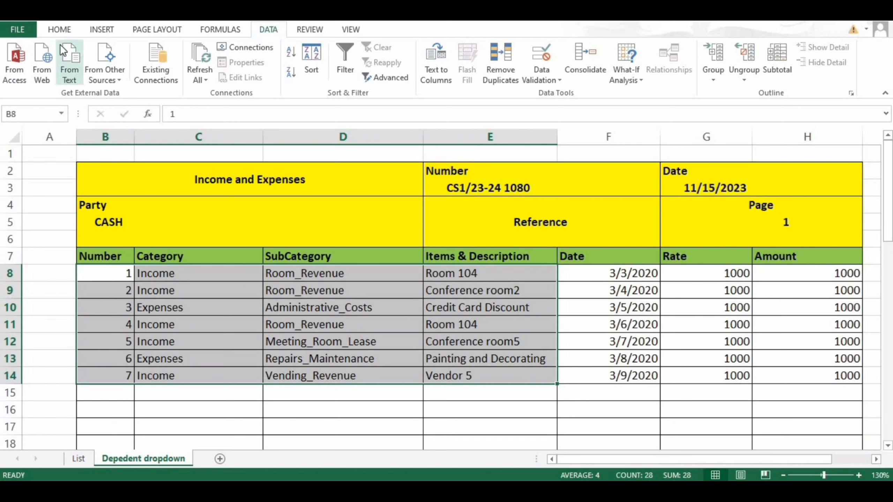
{"action": "left_click", "coordinate": [58, 31]}
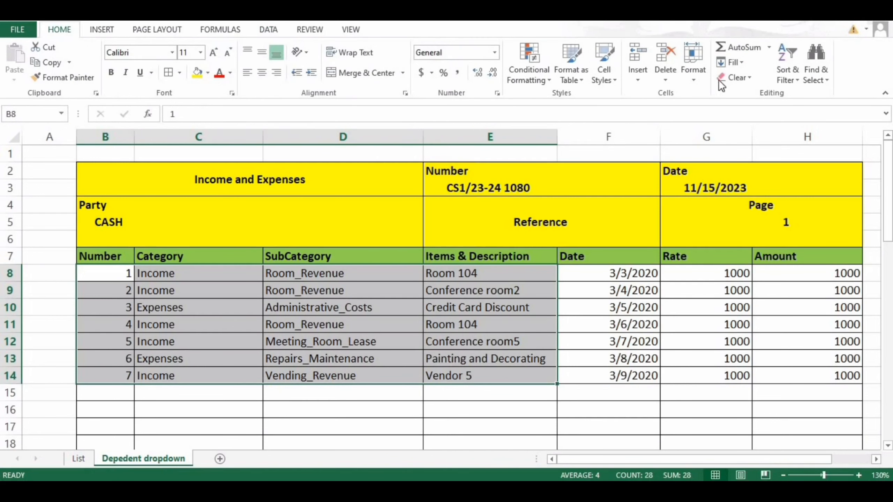
{"action": "left_click", "coordinate": [740, 79]}
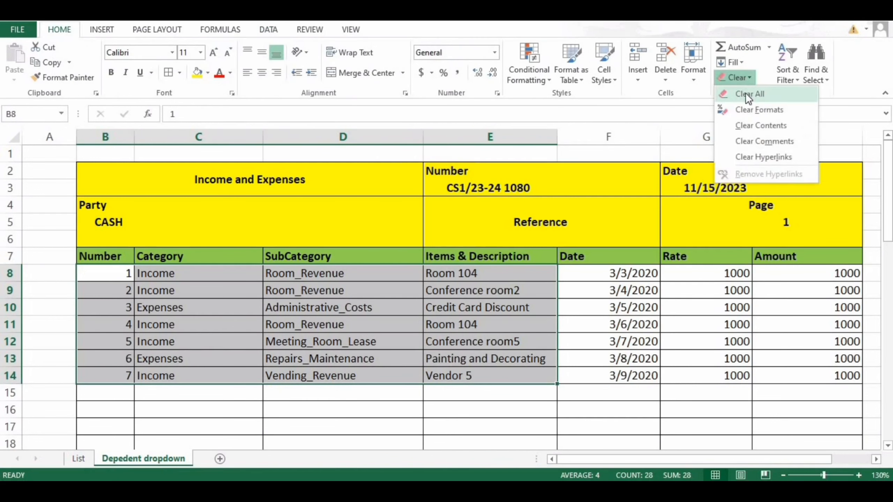
{"action": "left_click", "coordinate": [754, 94]}
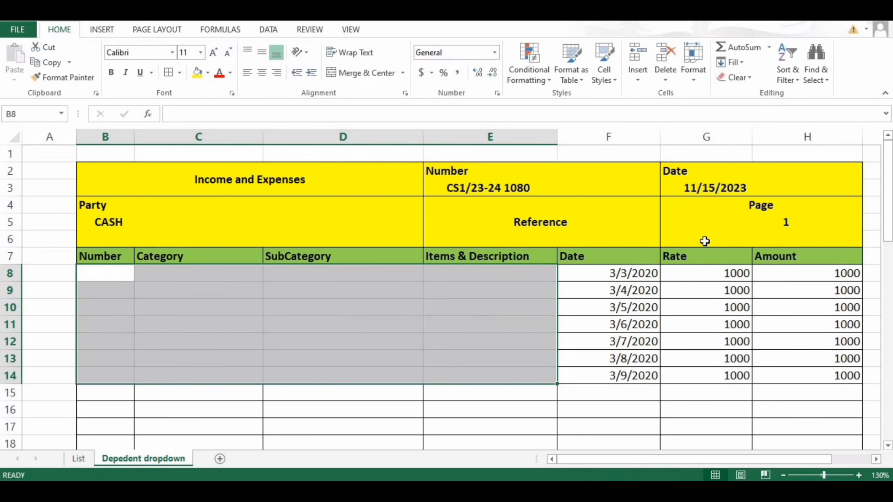
{"action": "left_click", "coordinate": [442, 348]}
{"action": "left_click", "coordinate": [235, 405]}
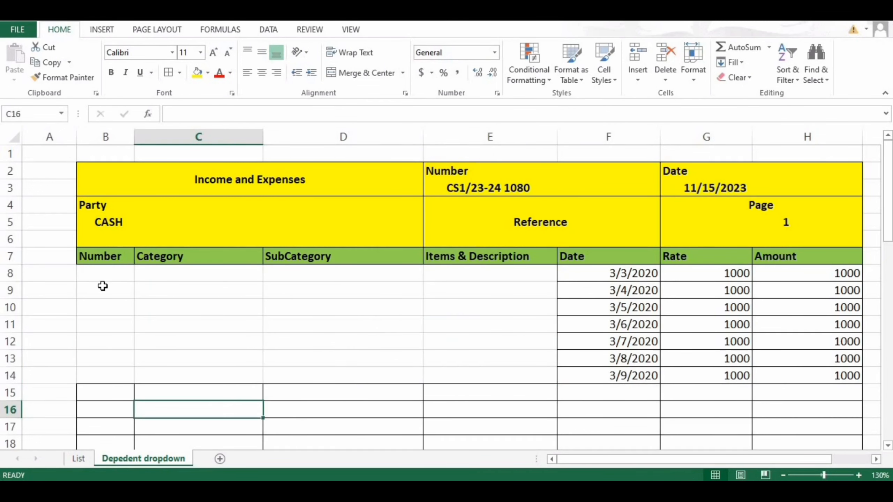
{"action": "left_click", "coordinate": [102, 286]}
{"action": "left_click_drag", "start_coordinate": [89, 271], "coordinate": [503, 370]}
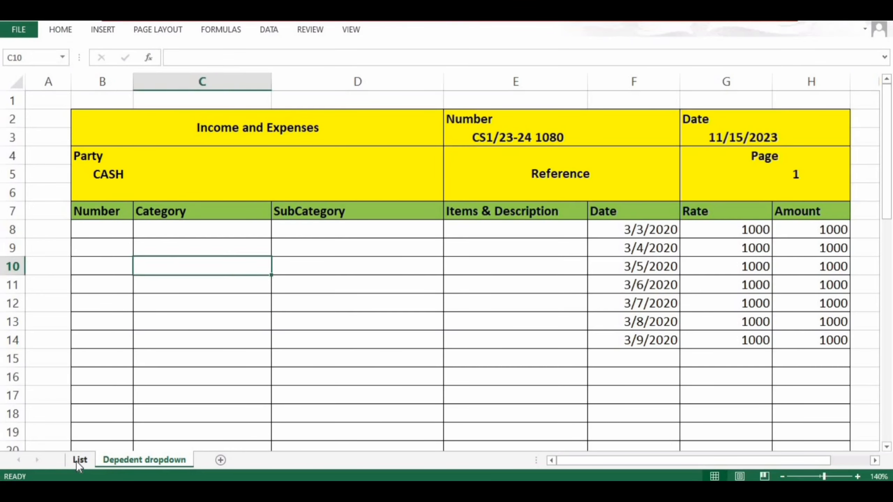
Step: Display the workbook's existing defined names from the List sheet
{"action": "left_click", "coordinate": [76, 462]}
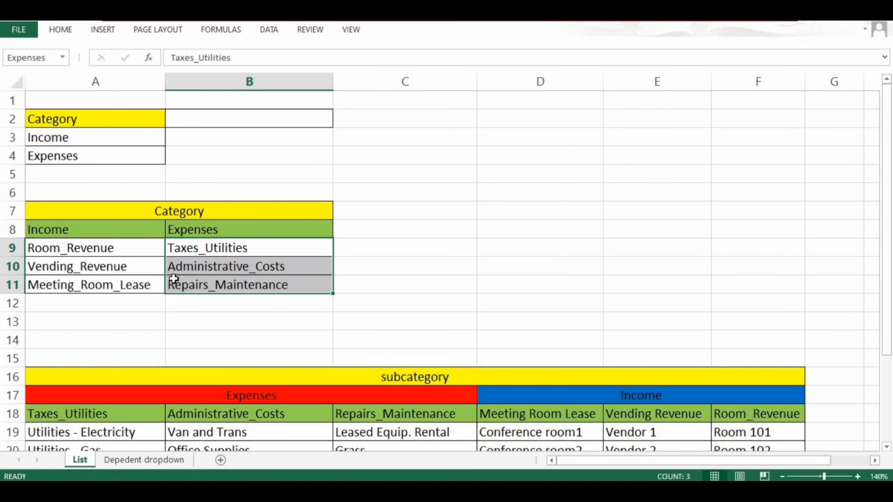
{"action": "left_click", "coordinate": [143, 155]}
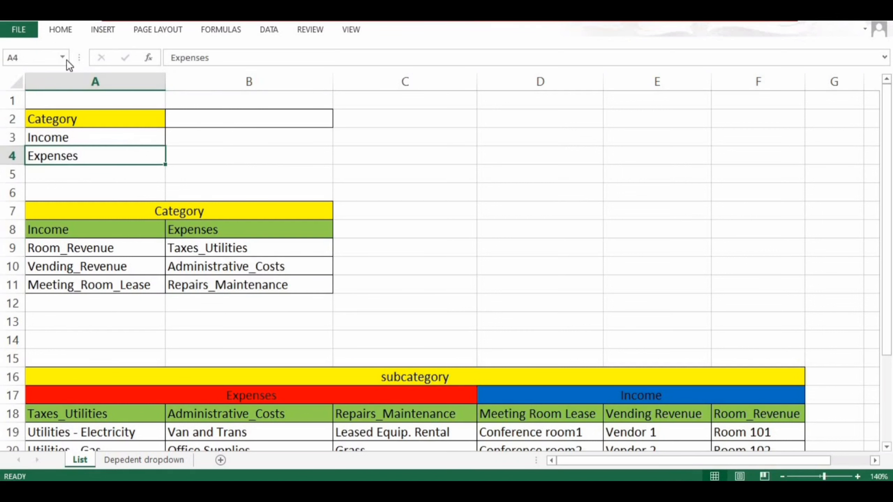
{"action": "left_click", "coordinate": [63, 57]}
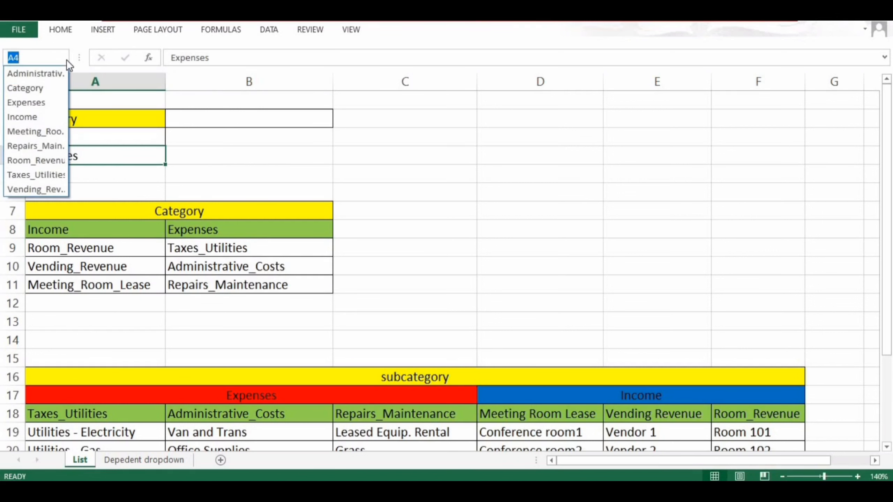
Step: Inspect which cells the defined names Administrative_Costs and Category refer to on the List sheet
{"action": "left_click", "coordinate": [40, 73]}
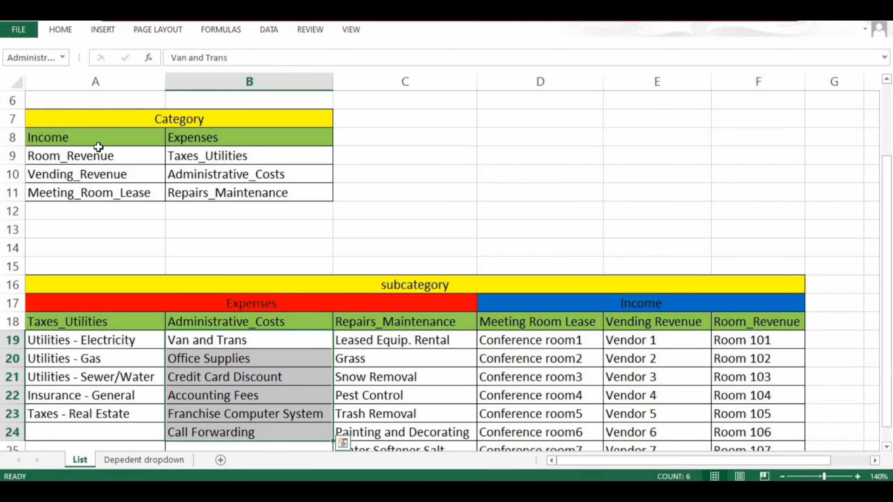
{"action": "left_click", "coordinate": [62, 58]}
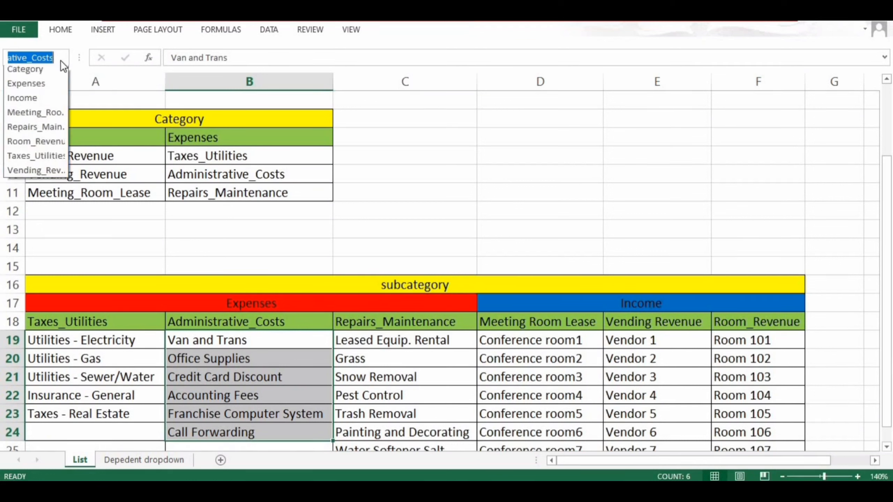
{"action": "left_click", "coordinate": [42, 87]}
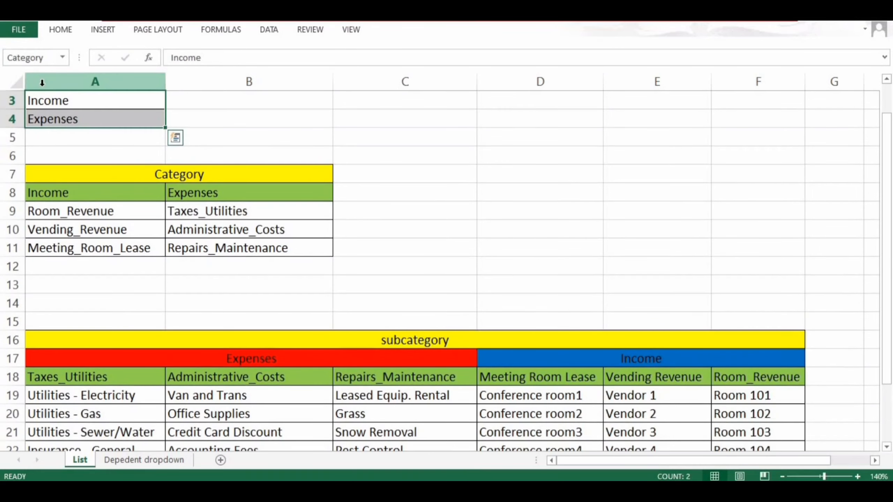
{"action": "mouse_move", "coordinate": [76, 118]}
{"action": "left_mouse_down"}
{"action": "mouse_move", "coordinate": [85, 89]}
{"action": "mouse_move", "coordinate": [82, 105]}
{"action": "left_mouse_up"}
{"action": "left_click", "coordinate": [202, 139]}
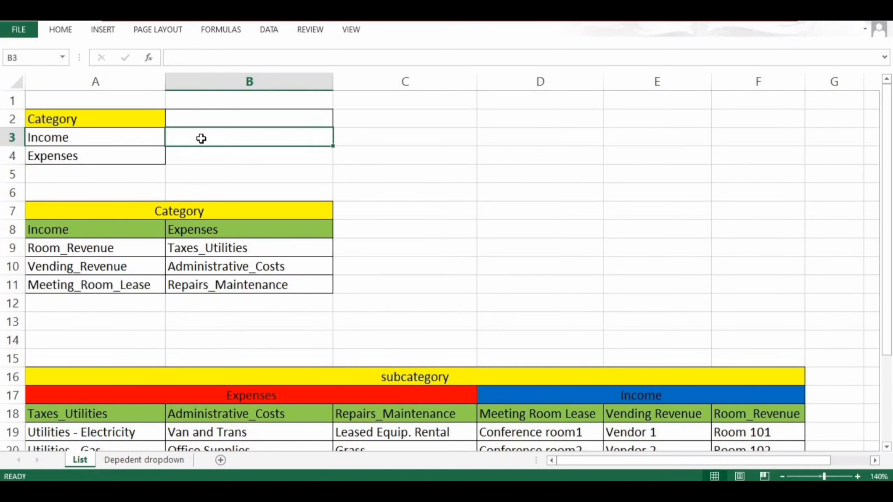
Step: Create a defined name from the Category list in A2:A4, using the top row as its name, and check it among the defined names
{"action": "left_click_drag", "start_coordinate": [119, 120], "coordinate": [138, 156]}
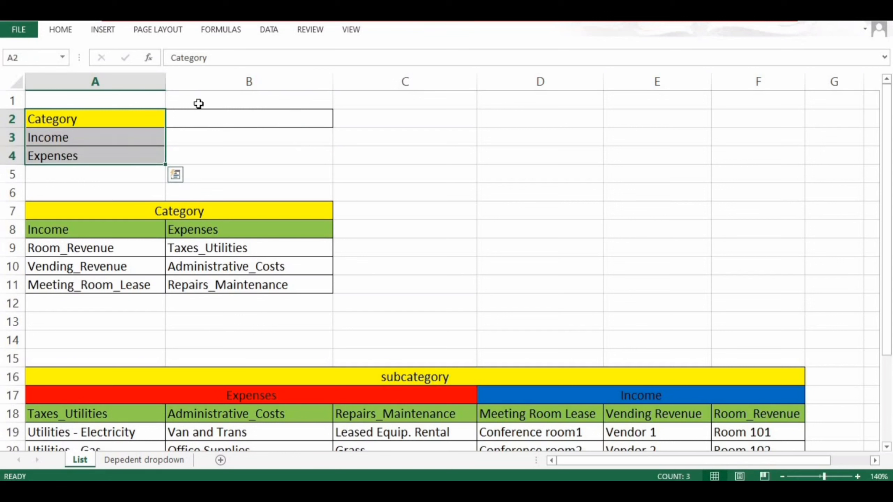
{"action": "left_click", "coordinate": [224, 29]}
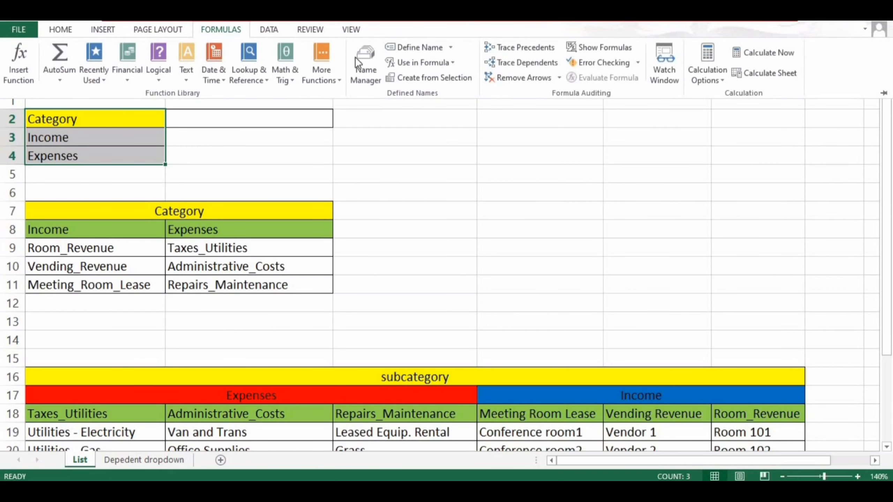
{"action": "left_click", "coordinate": [418, 76]}
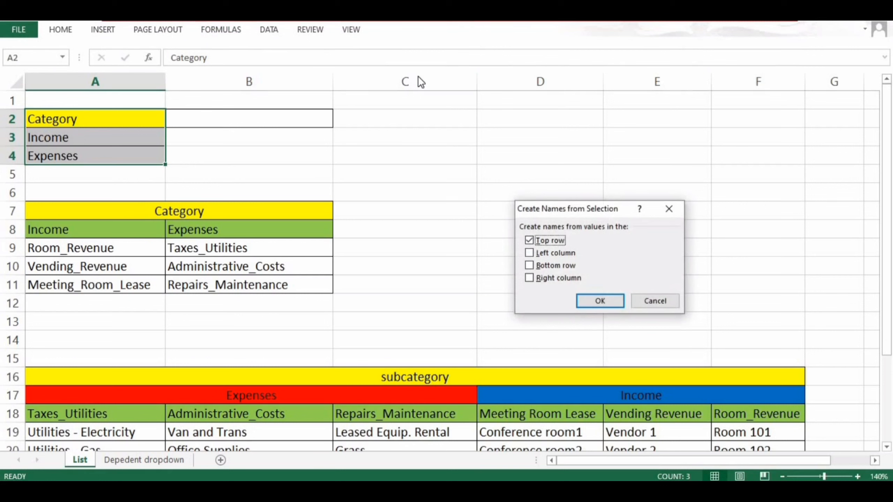
{"action": "left_click", "coordinate": [598, 305]}
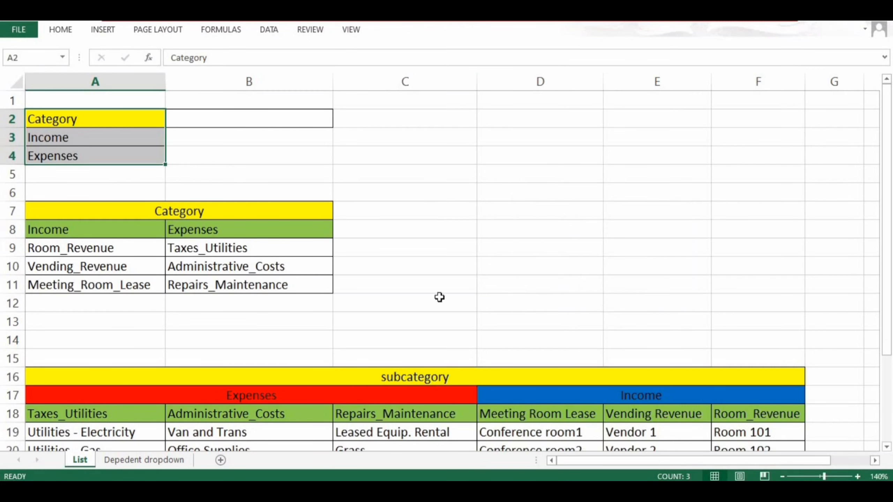
{"action": "left_click", "coordinate": [62, 57]}
{"action": "left_click", "coordinate": [61, 56]}
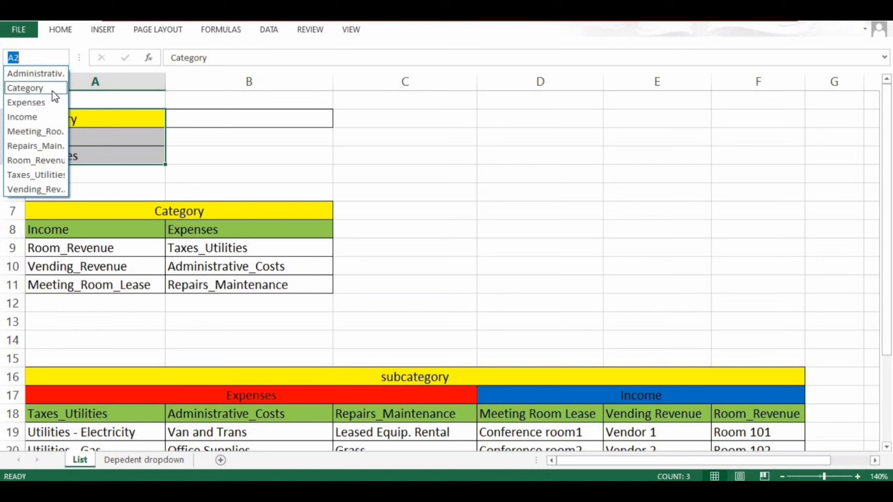
{"action": "left_click", "coordinate": [139, 176]}
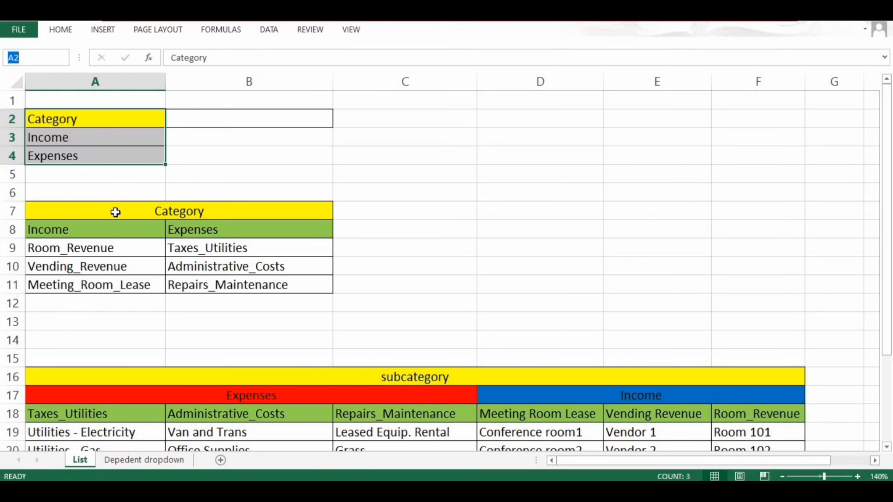
Step: Create a defined name from the Taxes_Utilities list in A18:A23, using the top row as its name, and check it among the defined names
{"action": "left_click_drag", "start_coordinate": [117, 287], "coordinate": [116, 288]}
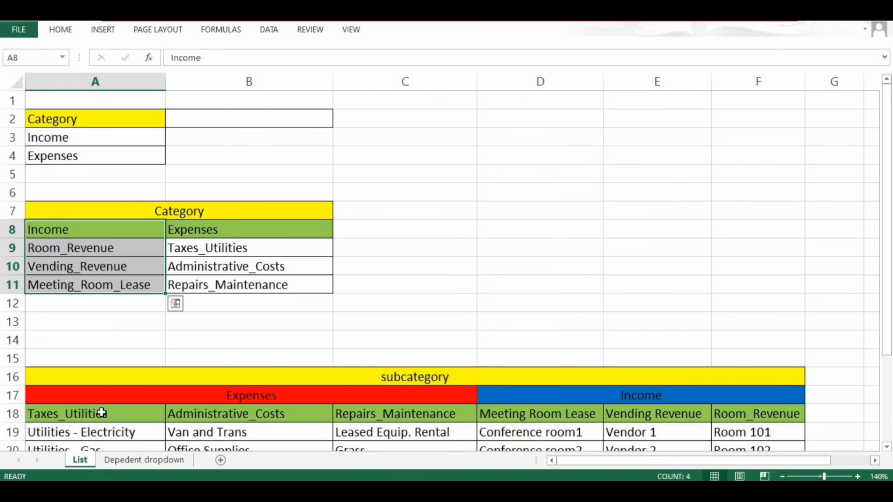
{"action": "left_click_drag", "start_coordinate": [99, 417], "coordinate": [114, 378]}
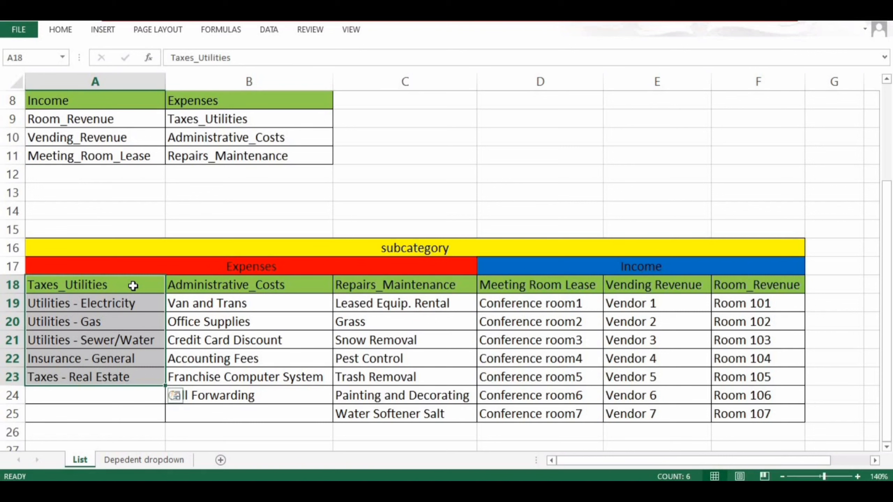
{"action": "left_click", "coordinate": [221, 31]}
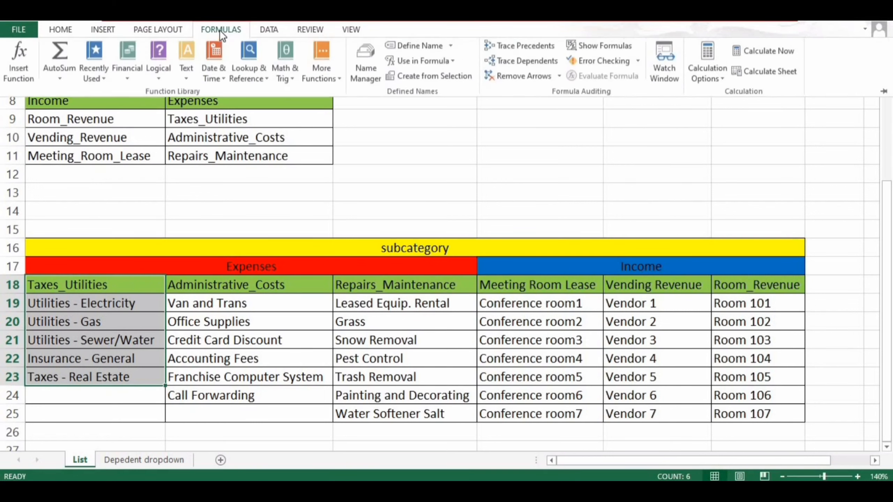
{"action": "left_click", "coordinate": [436, 78]}
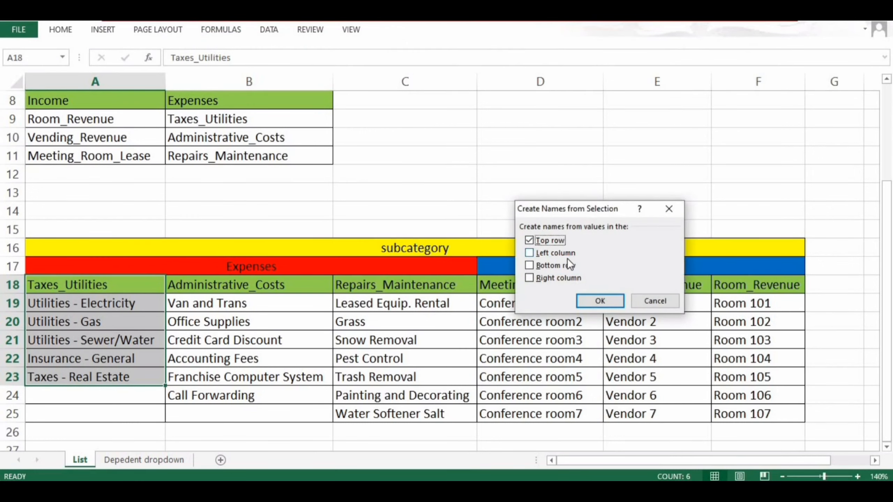
{"action": "left_click", "coordinate": [606, 305]}
{"action": "left_click", "coordinate": [66, 58]}
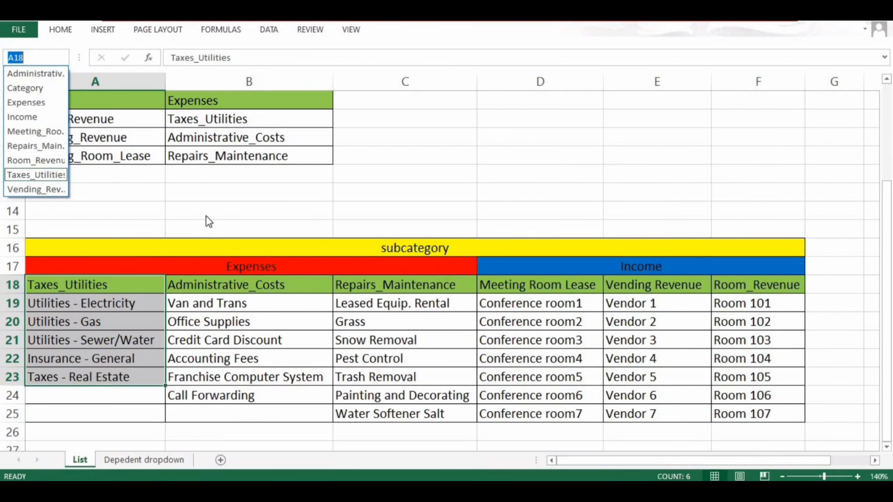
{"action": "left_click", "coordinate": [204, 201]}
{"action": "left_click", "coordinate": [204, 197]}
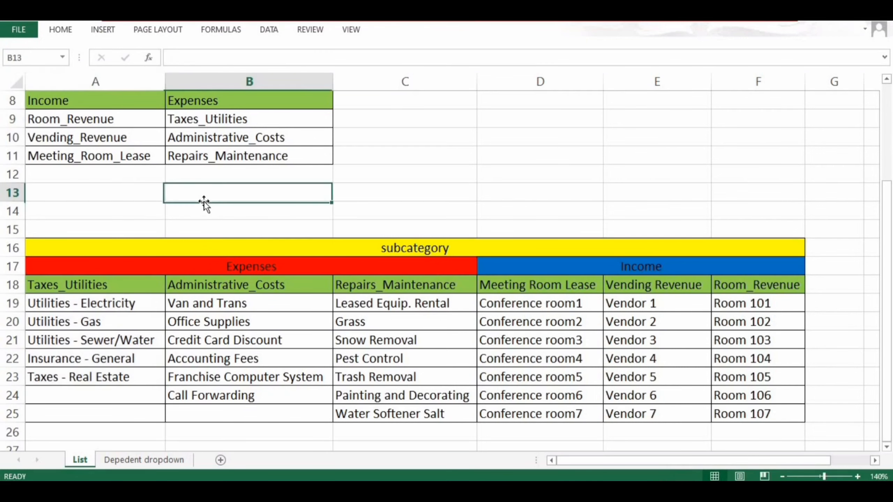
Step: Start data validation for the Category cells C8:C19 on the Depedent dropdown sheet, allowing only a List
{"action": "left_click", "coordinate": [149, 459]}
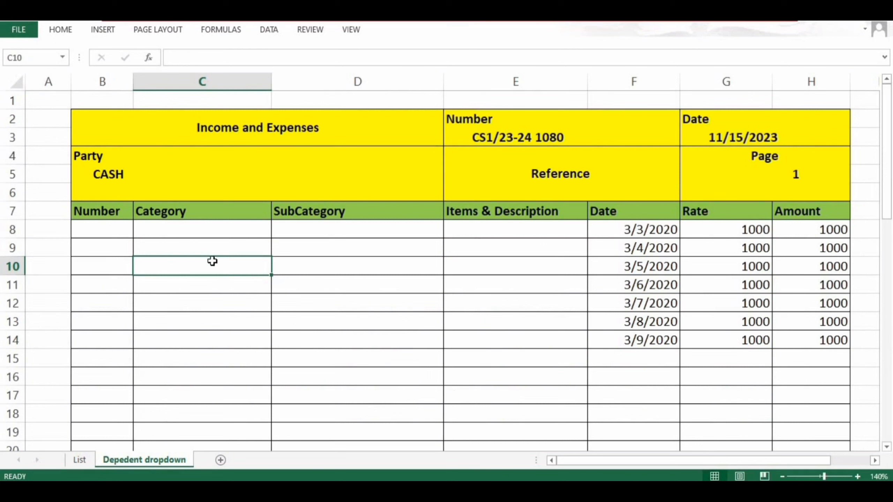
{"action": "left_click", "coordinate": [199, 234]}
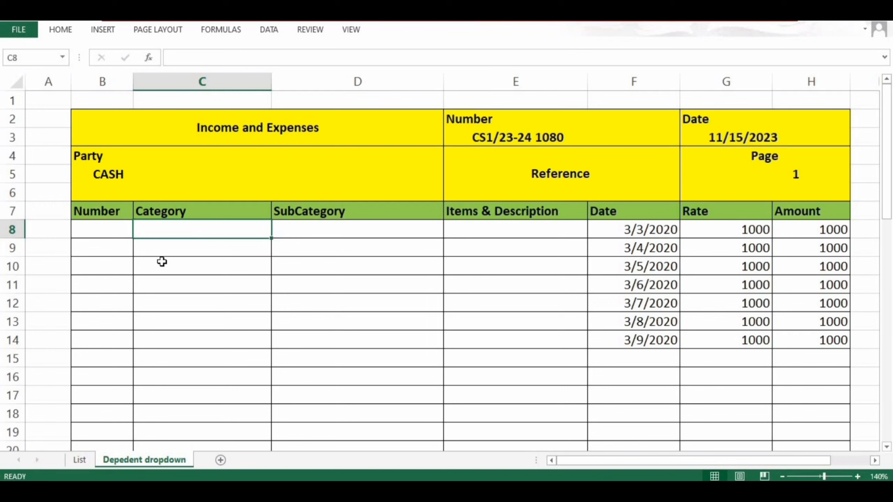
{"action": "left_click_drag", "start_coordinate": [179, 231], "coordinate": [213, 429]}
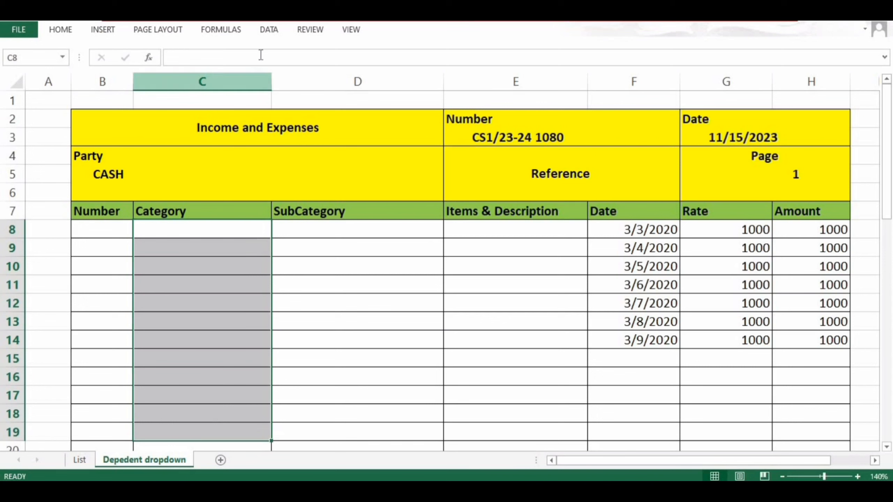
{"action": "left_click", "coordinate": [269, 33]}
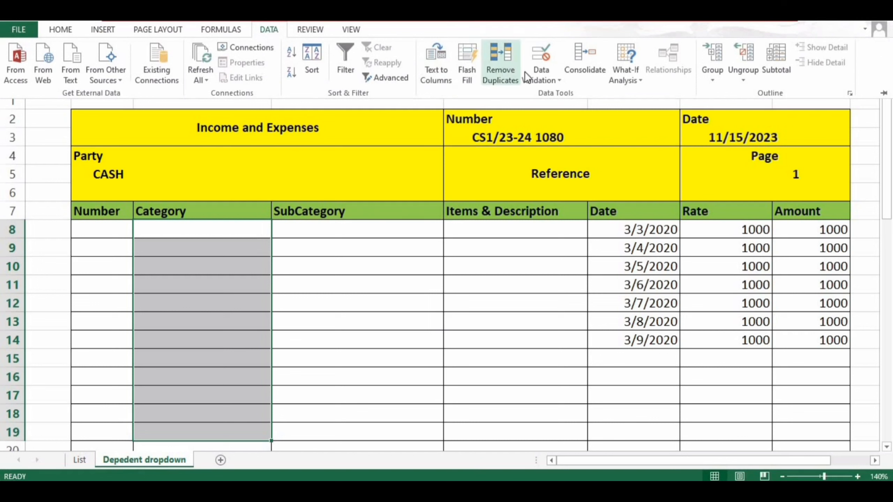
{"action": "left_click", "coordinate": [535, 78]}
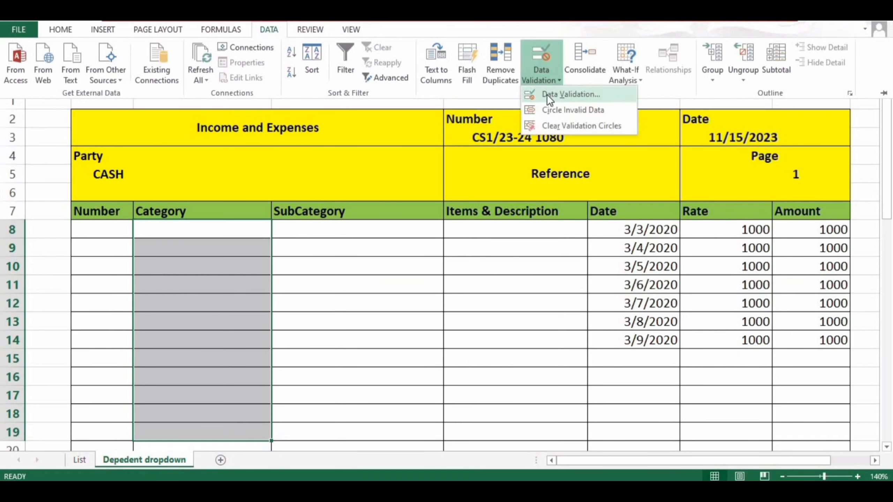
{"action": "left_click", "coordinate": [547, 94]}
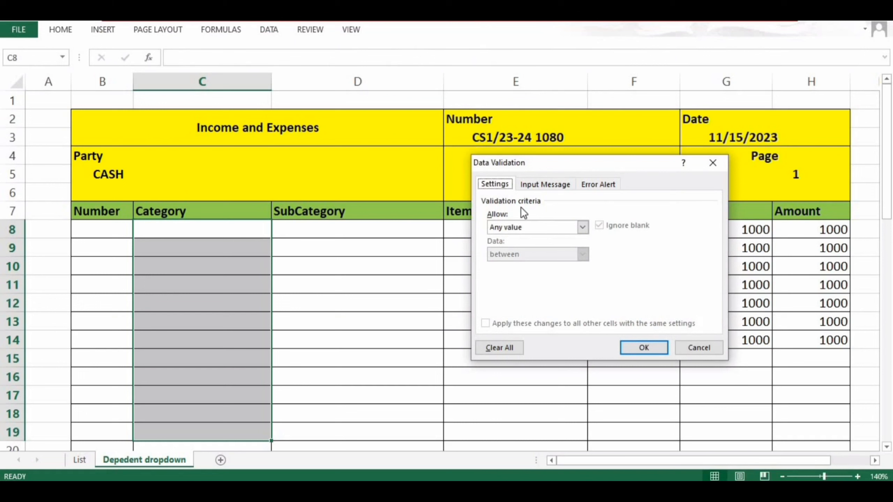
{"action": "left_click", "coordinate": [517, 227]}
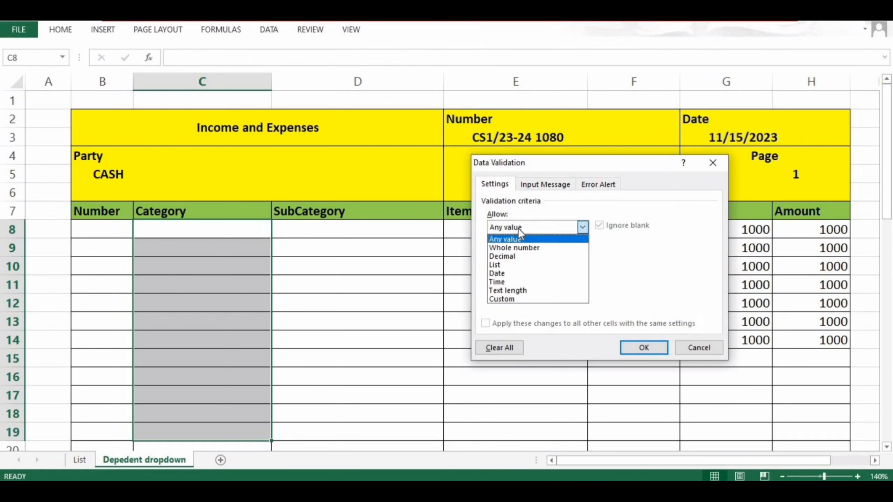
{"action": "left_click", "coordinate": [510, 265]}
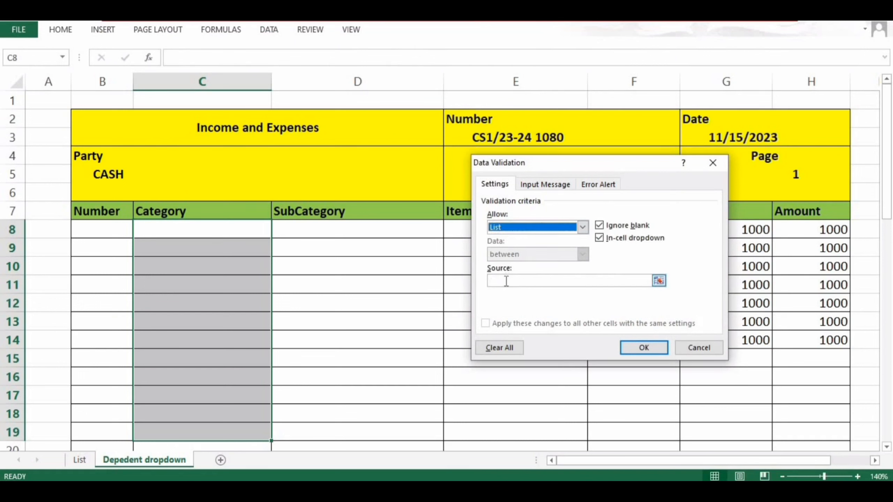
Step: Set the validation list's source to the defined name Category and apply it to the selected cells
{"action": "left_click", "coordinate": [506, 281]}
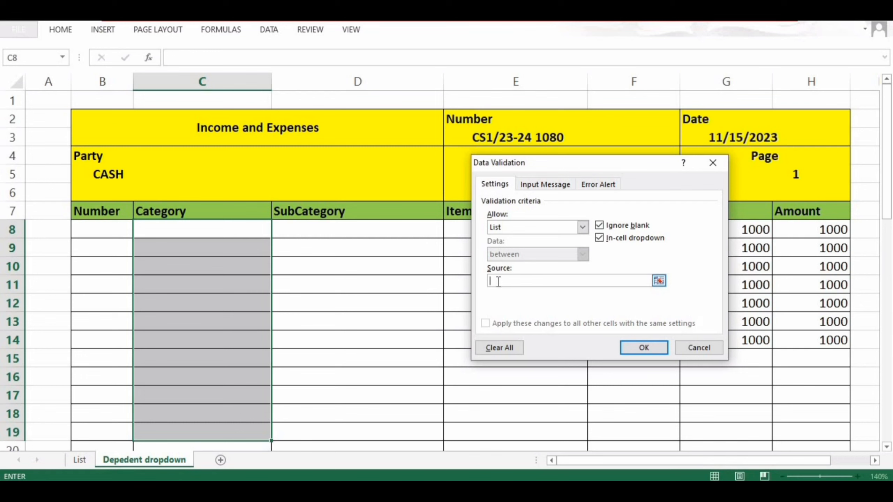
{"action": "key", "text": "F3"}
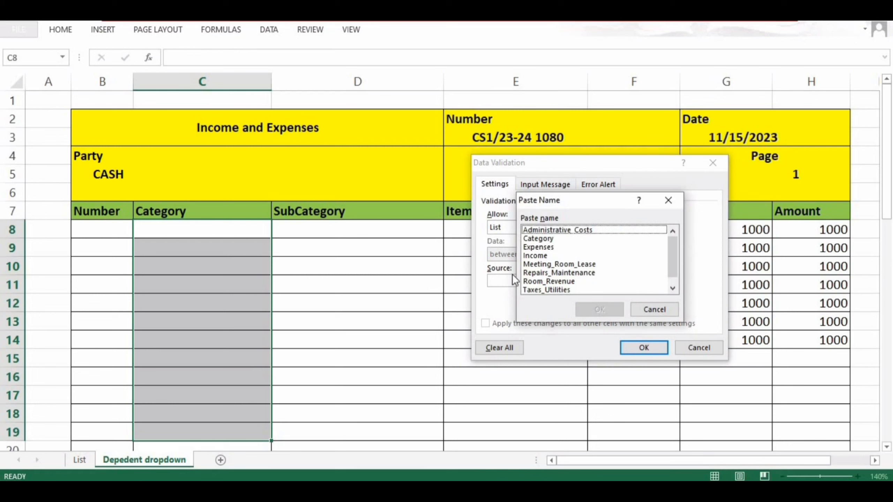
{"action": "mouse_move", "coordinate": [672, 249]}
{"action": "left_mouse_down"}
{"action": "mouse_move", "coordinate": [675, 272]}
{"action": "mouse_move", "coordinate": [673, 243]}
{"action": "left_mouse_up"}
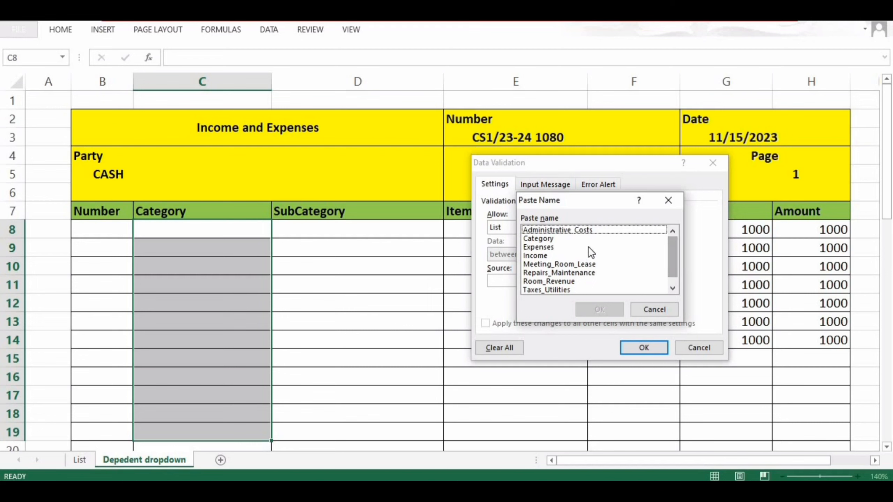
{"action": "left_click", "coordinate": [544, 239]}
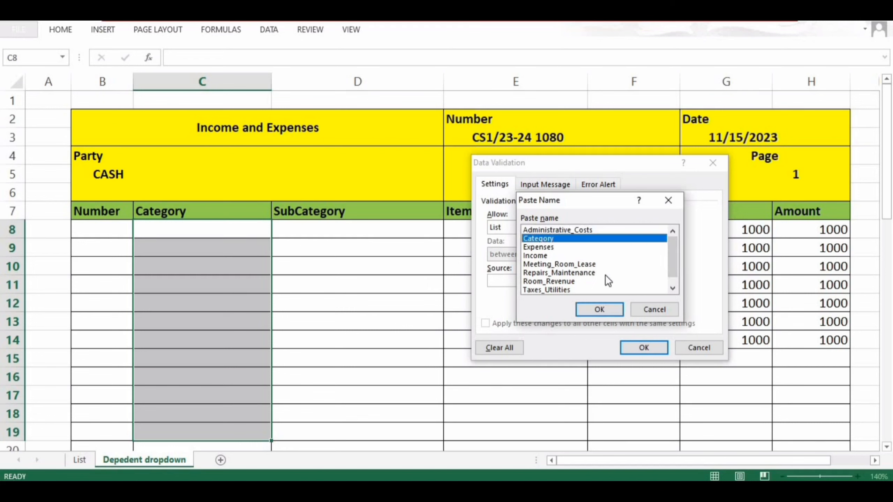
{"action": "left_click", "coordinate": [600, 310]}
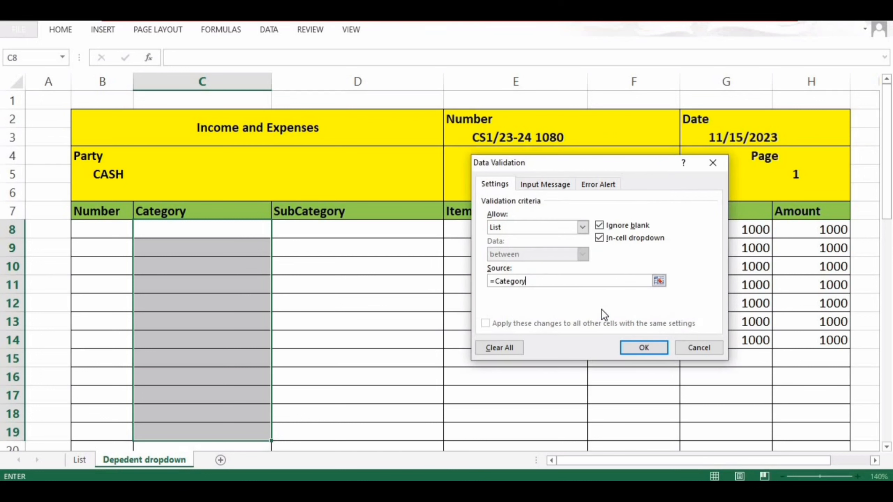
{"action": "left_click", "coordinate": [637, 350]}
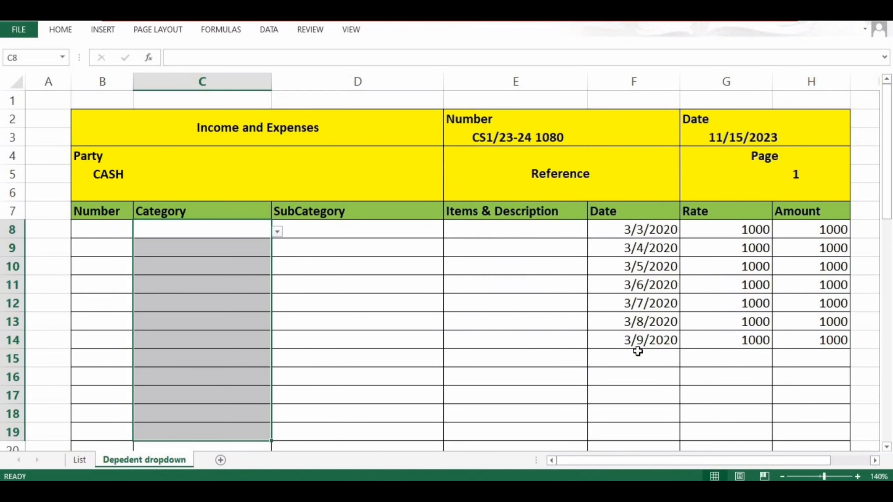
Step: Test the Category dropdown by choosing Expenses in C8, Income in C9 and Income in C10
{"action": "left_click", "coordinate": [307, 301]}
{"action": "left_click", "coordinate": [211, 217]}
{"action": "left_click", "coordinate": [229, 236]}
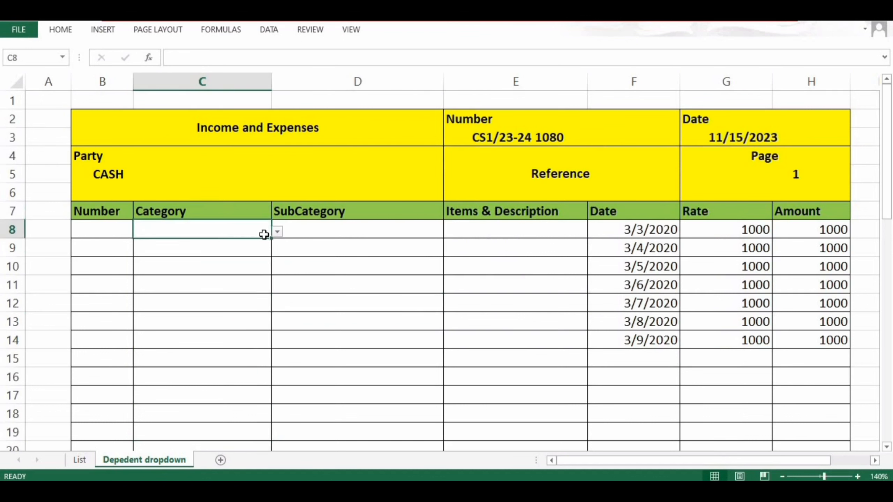
{"action": "left_click", "coordinate": [277, 233]}
{"action": "left_click", "coordinate": [254, 256]}
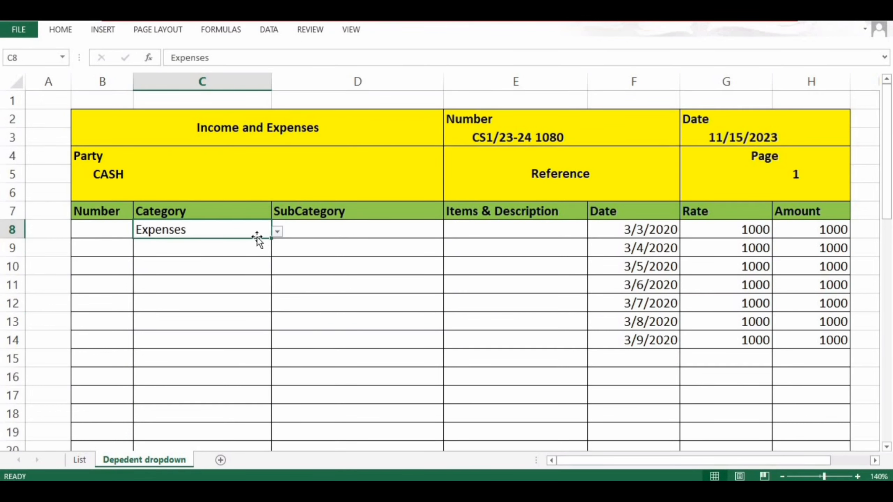
{"action": "left_click", "coordinate": [254, 249]}
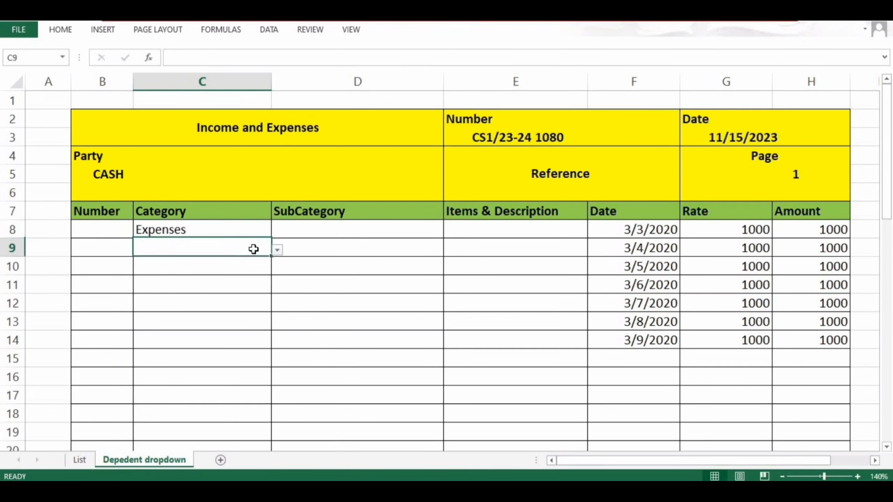
{"action": "left_click", "coordinate": [278, 250]}
{"action": "left_click", "coordinate": [239, 262]}
{"action": "left_click", "coordinate": [261, 268]}
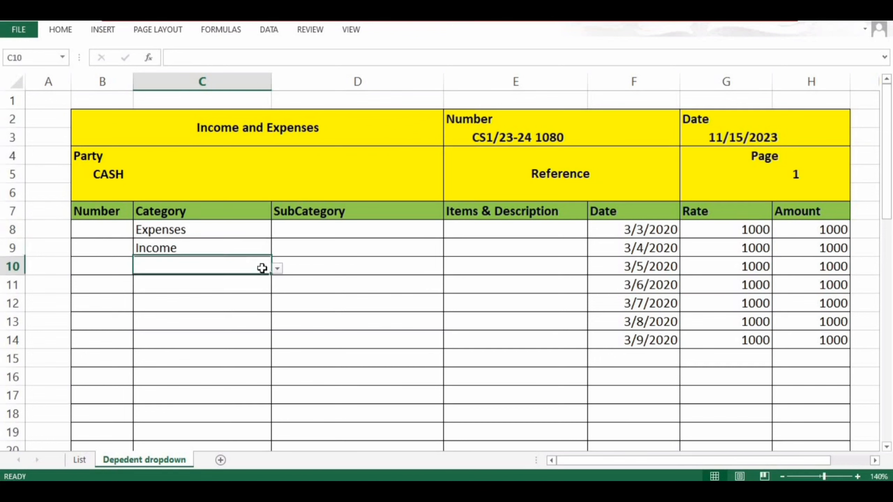
{"action": "left_click", "coordinate": [276, 269]}
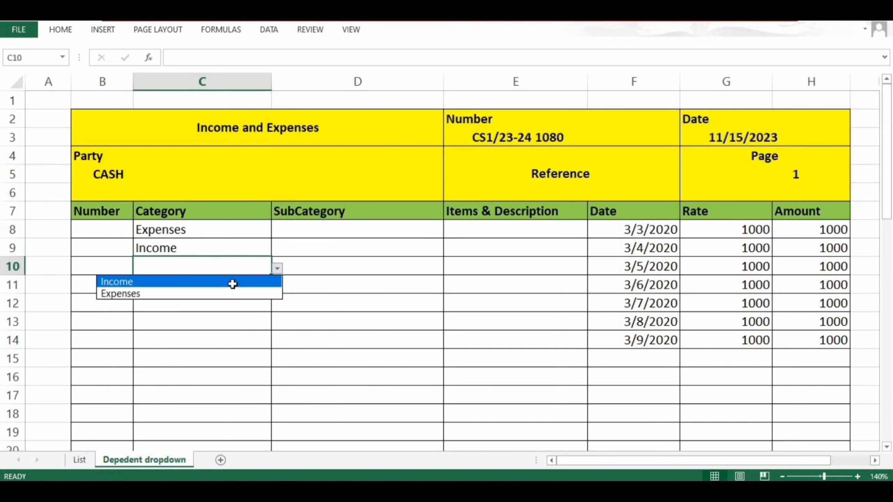
{"action": "left_click", "coordinate": [233, 282]}
{"action": "left_click", "coordinate": [263, 279]}
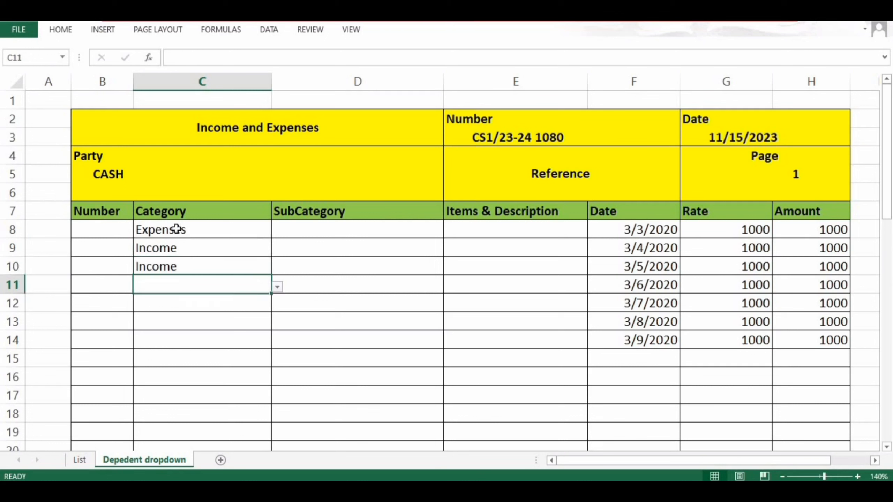
Step: Clear everything from the Category cells C8:C19, including their validation, and reapply the cell borders
{"action": "left_click_drag", "start_coordinate": [147, 232], "coordinate": [181, 428]}
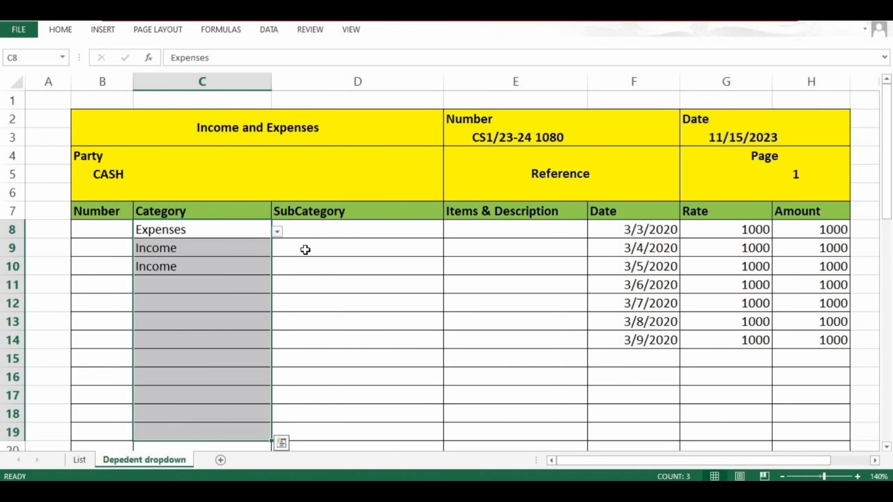
{"action": "left_click", "coordinate": [60, 31]}
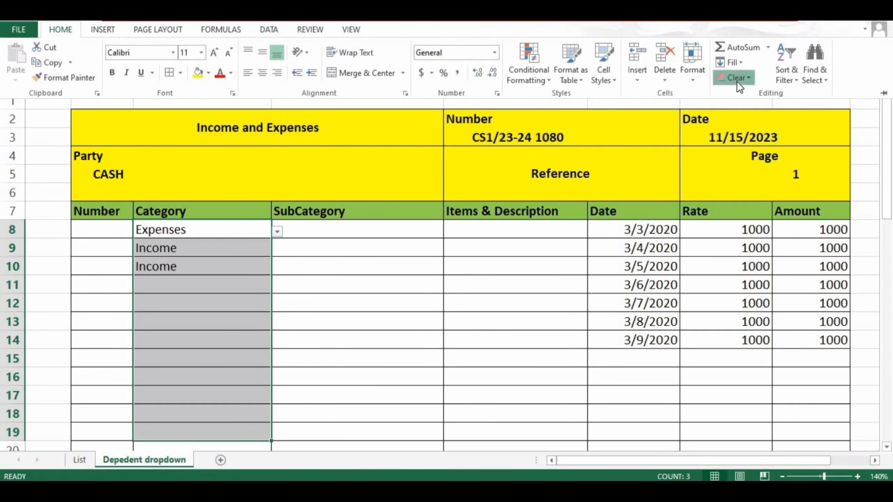
{"action": "left_click", "coordinate": [737, 78]}
{"action": "left_click", "coordinate": [739, 92]}
{"action": "left_click", "coordinate": [169, 73]}
{"action": "left_click", "coordinate": [210, 256]}
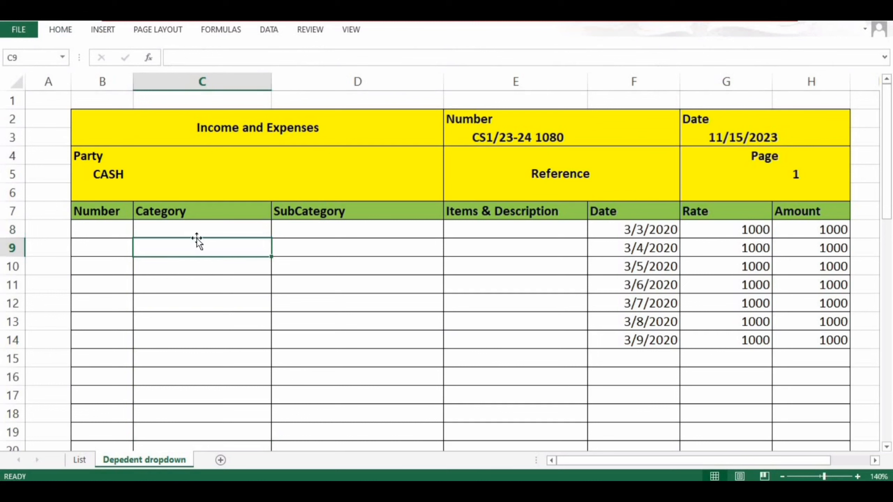
Step: Start data validation for the empty Category cells C8:C19, allowing a List, and begin picking its source range
{"action": "left_click_drag", "start_coordinate": [196, 235], "coordinate": [208, 426]}
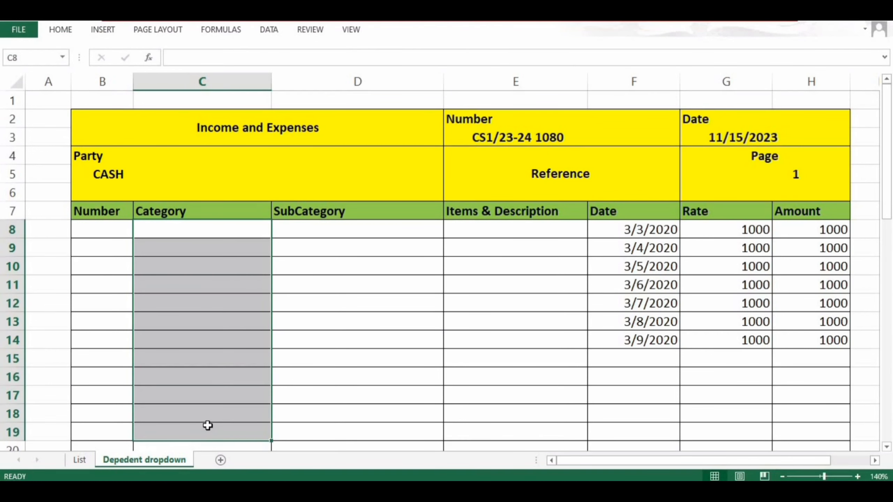
{"action": "left_click", "coordinate": [268, 31]}
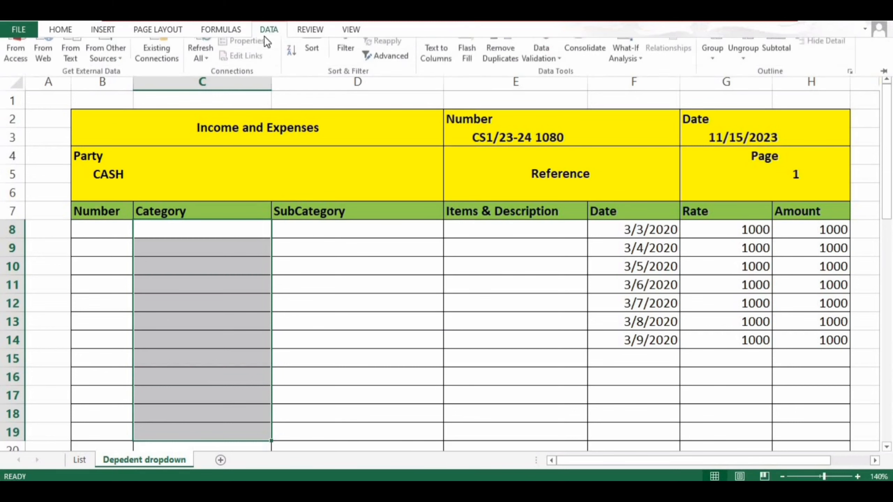
{"action": "left_click", "coordinate": [551, 80]}
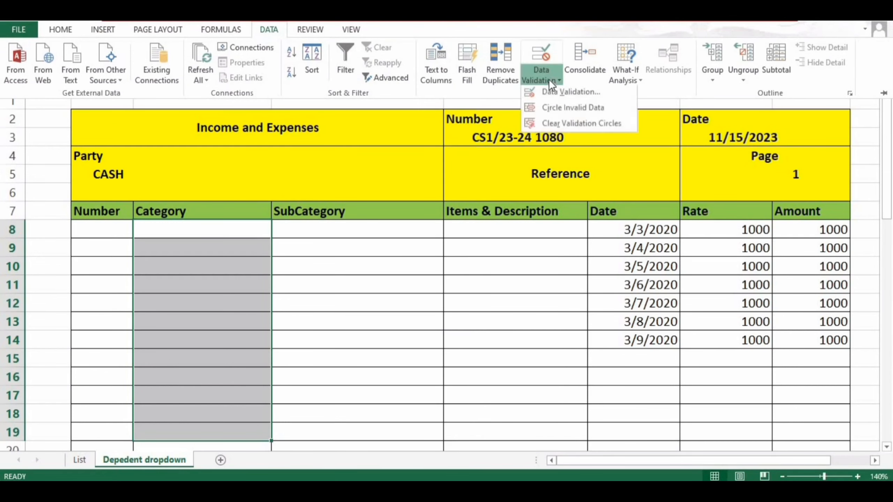
{"action": "left_click", "coordinate": [551, 93]}
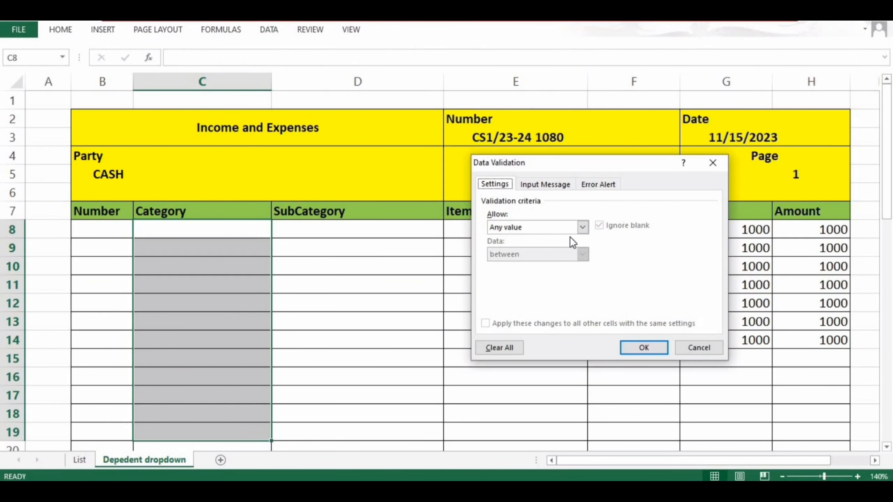
{"action": "left_click", "coordinate": [524, 227]}
{"action": "left_click", "coordinate": [510, 264]}
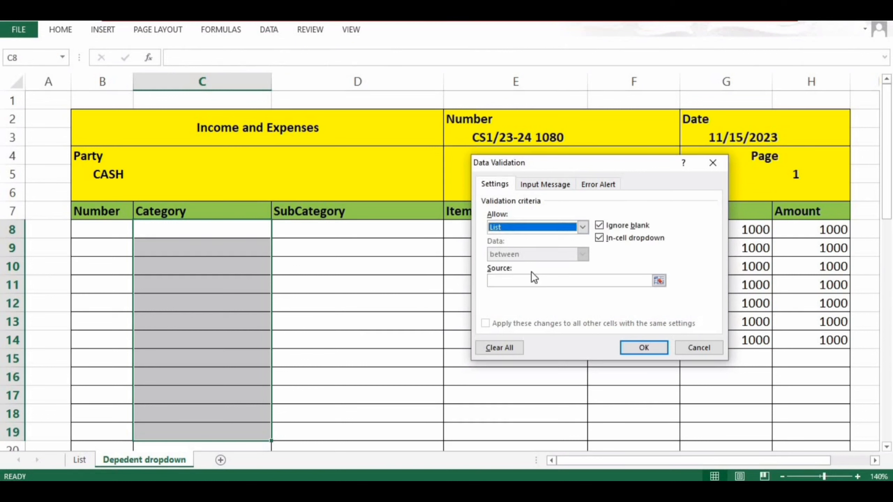
{"action": "left_click", "coordinate": [615, 280]}
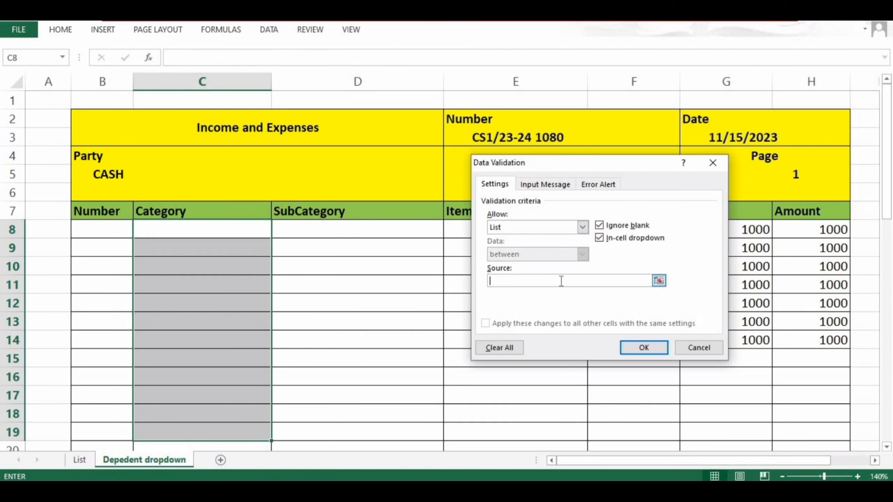
{"action": "left_click", "coordinate": [658, 280]}
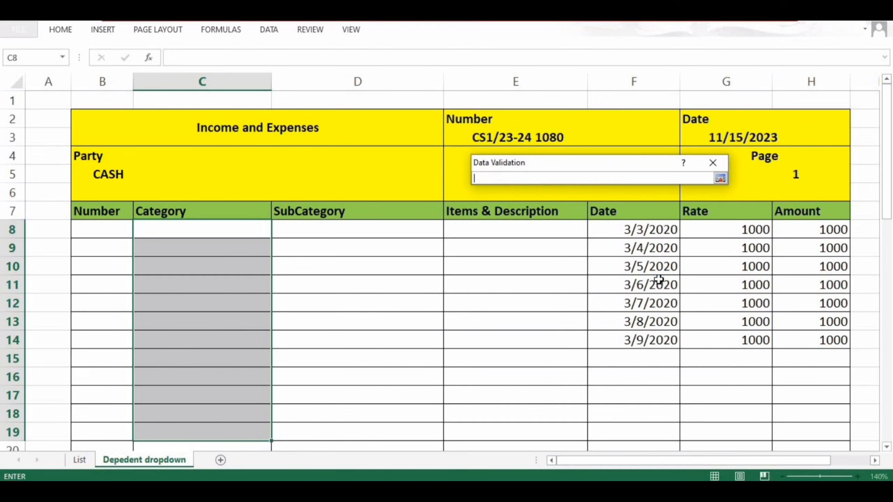
{"action": "left_click", "coordinate": [80, 460]}
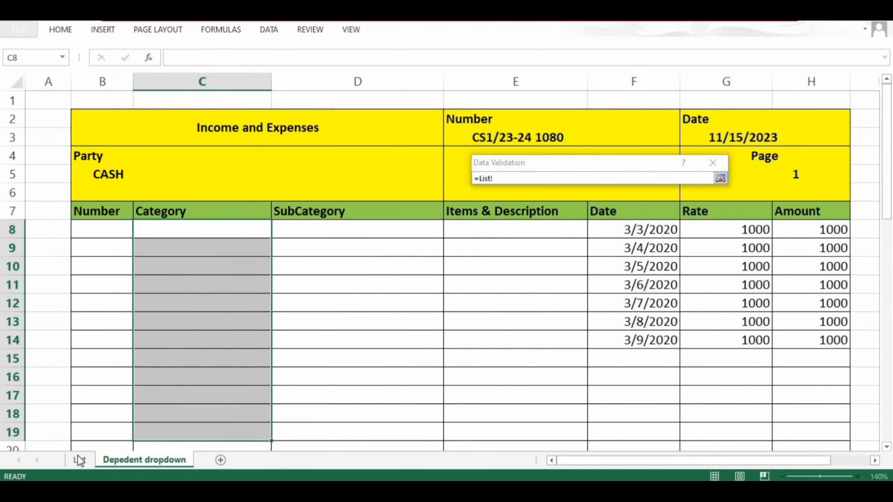
{"action": "left_click", "coordinate": [512, 174]}
{"action": "key", "text": "BackSpace"}
{"action": "key", "text": "BackSpace"}
{"action": "key", "text": "BackSpace"}
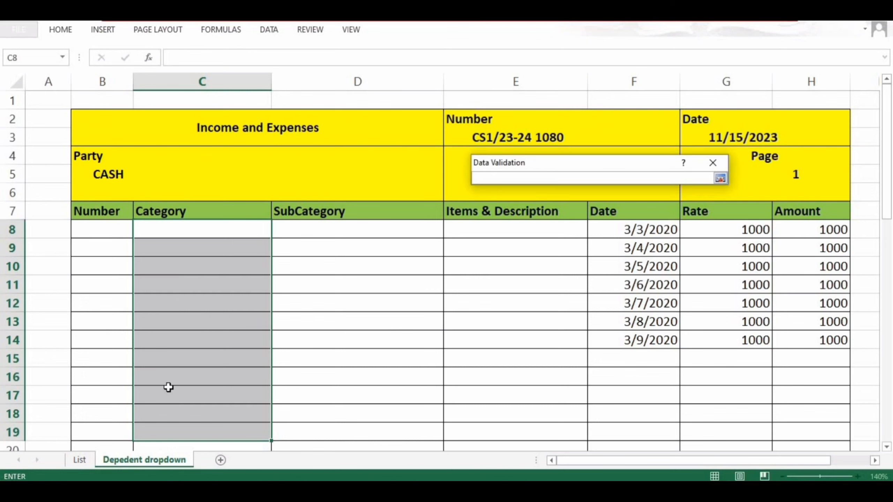
Step: Set the validation source to the named range Category by picking A3:A4 on the List sheet, and apply the validation
{"action": "left_click", "coordinate": [80, 460]}
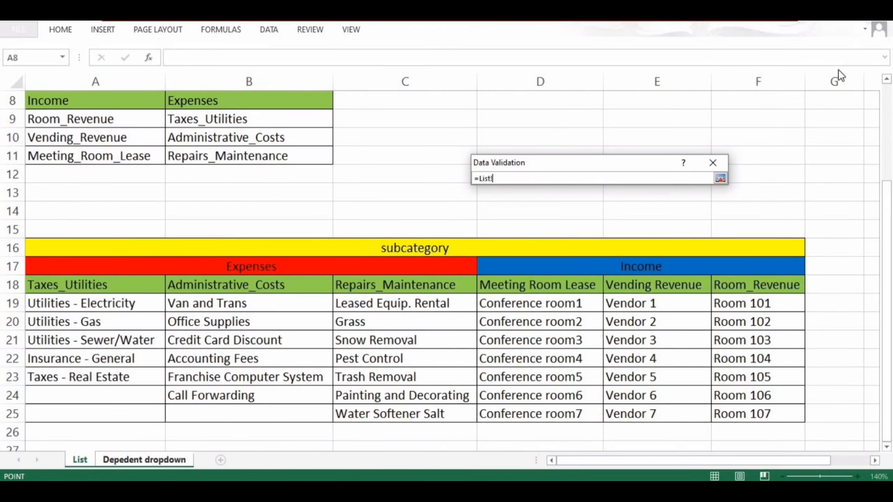
{"action": "left_click", "coordinate": [887, 103]}
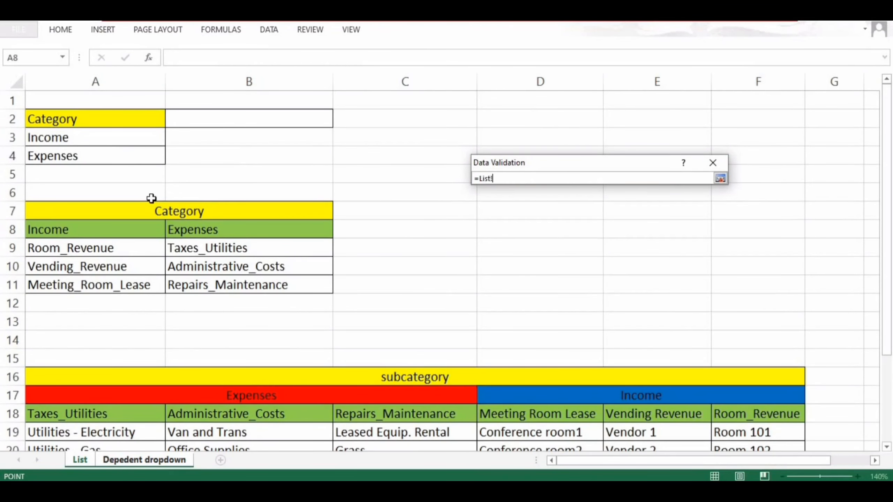
{"action": "left_click", "coordinate": [84, 129]}
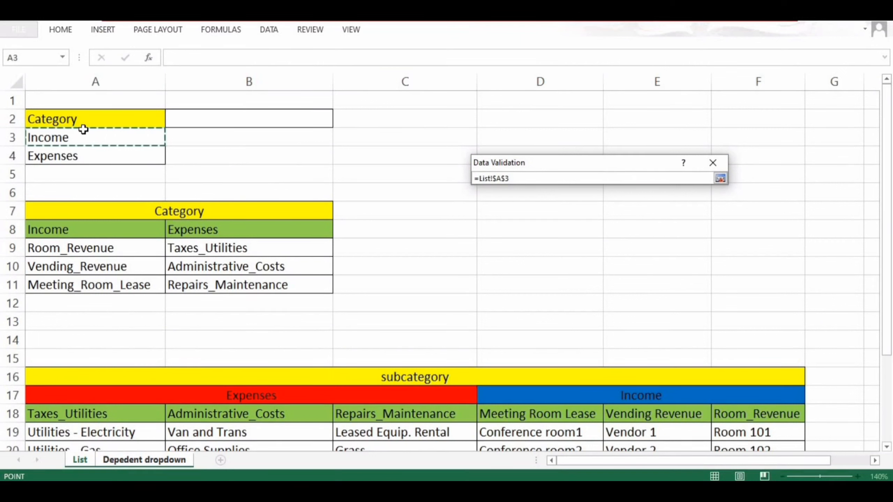
{"action": "left_click_drag", "start_coordinate": [92, 151], "coordinate": [92, 154]}
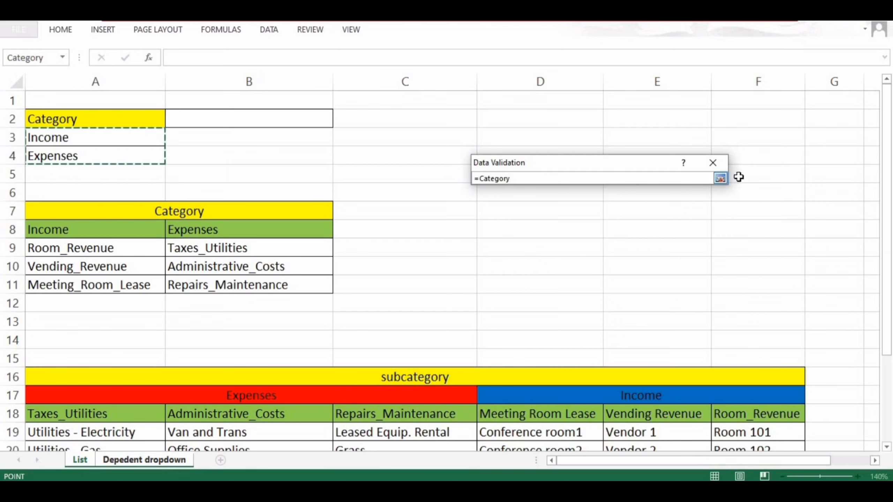
{"action": "left_click", "coordinate": [721, 178]}
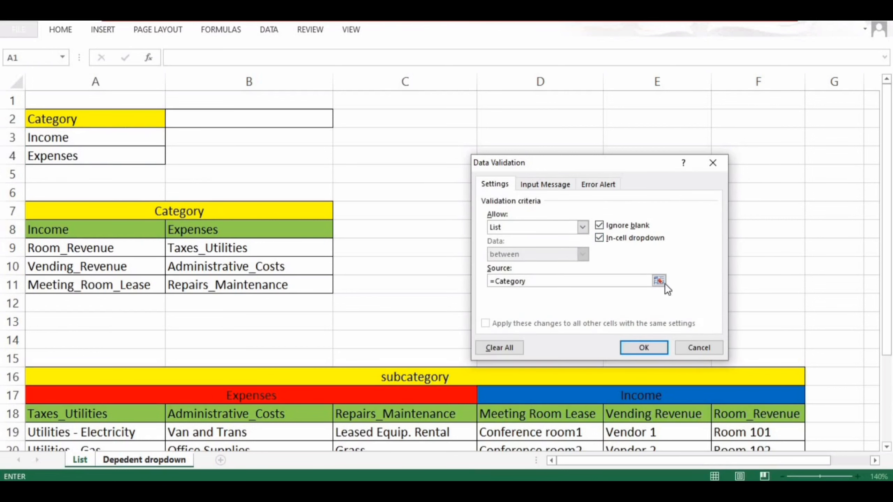
{"action": "left_click", "coordinate": [644, 348]}
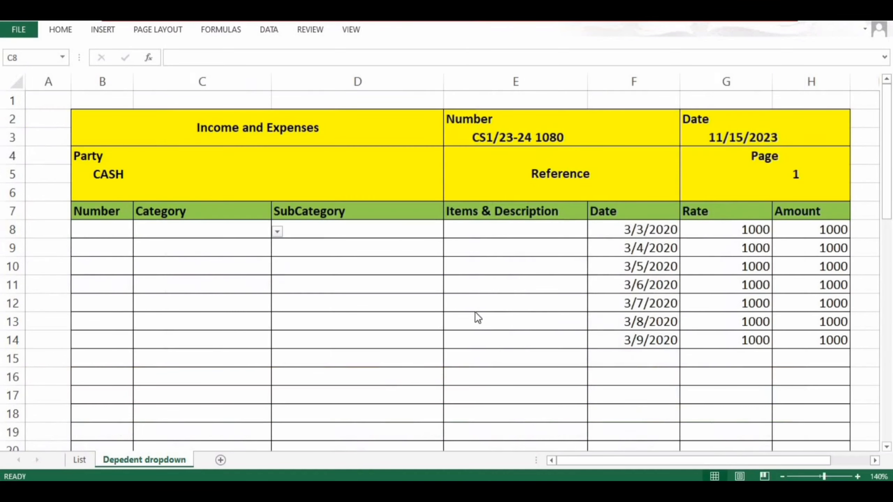
Step: Choose Income in C8, Expenses in C9 and Expenses in C10 from the Category dropdowns
{"action": "left_click", "coordinate": [232, 233]}
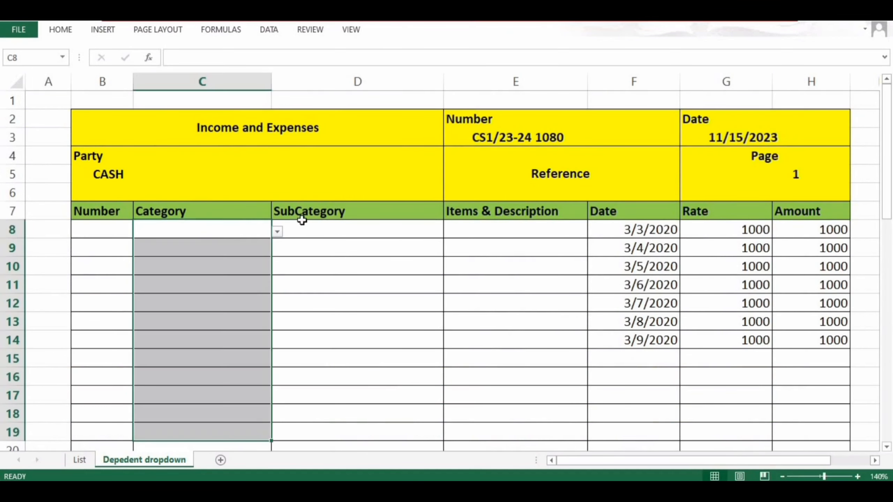
{"action": "left_click", "coordinate": [250, 234]}
{"action": "left_click", "coordinate": [277, 232]}
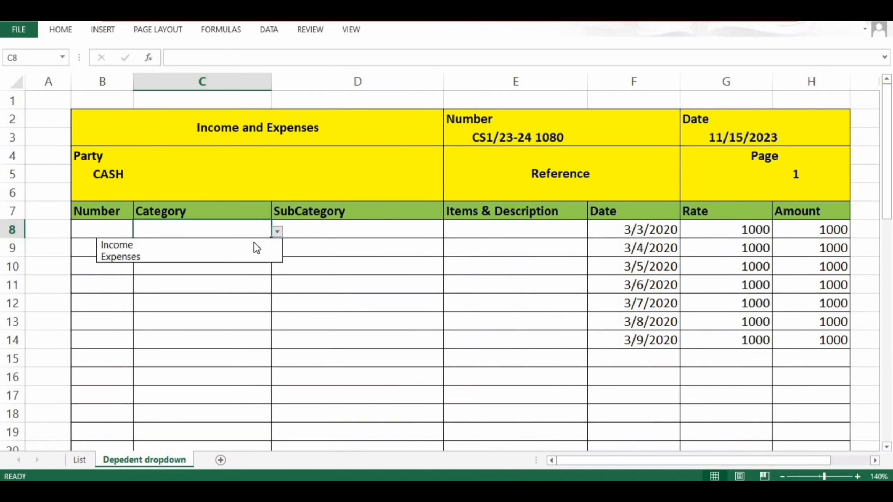
{"action": "left_click", "coordinate": [252, 244]}
{"action": "left_click", "coordinate": [254, 247]}
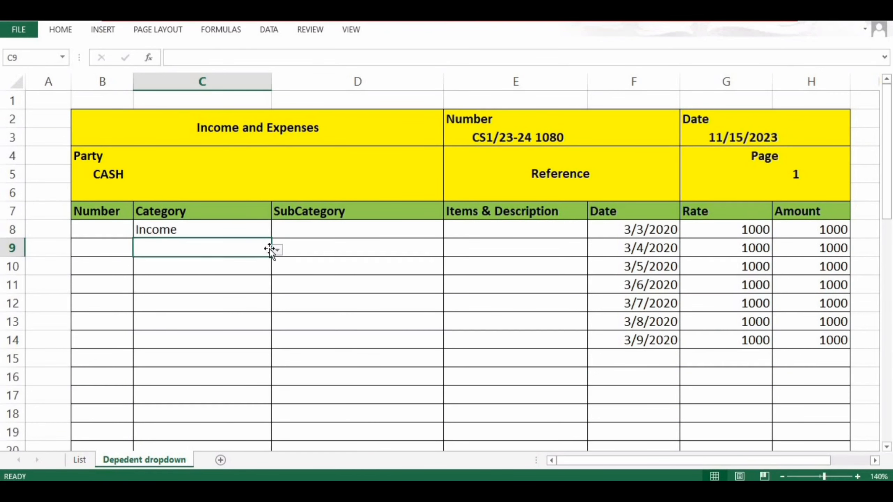
{"action": "left_click", "coordinate": [277, 250]}
{"action": "left_click", "coordinate": [225, 274]}
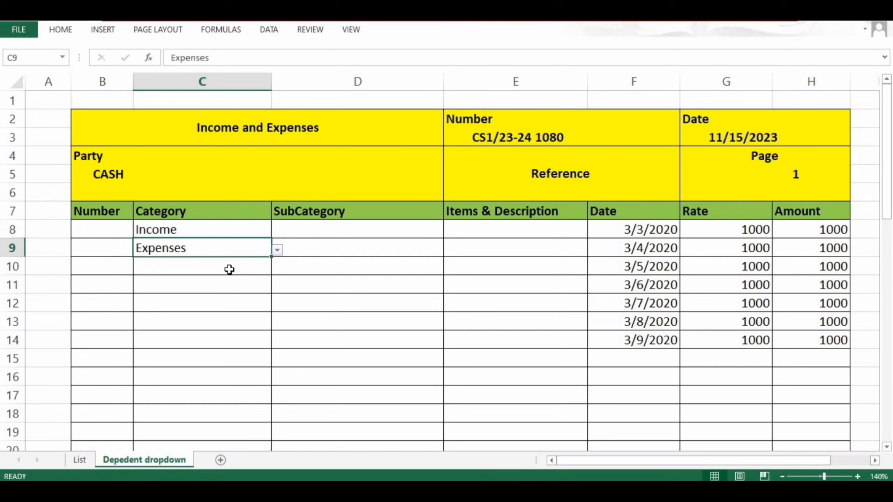
{"action": "left_click", "coordinate": [269, 271]}
{"action": "left_click", "coordinate": [278, 268]}
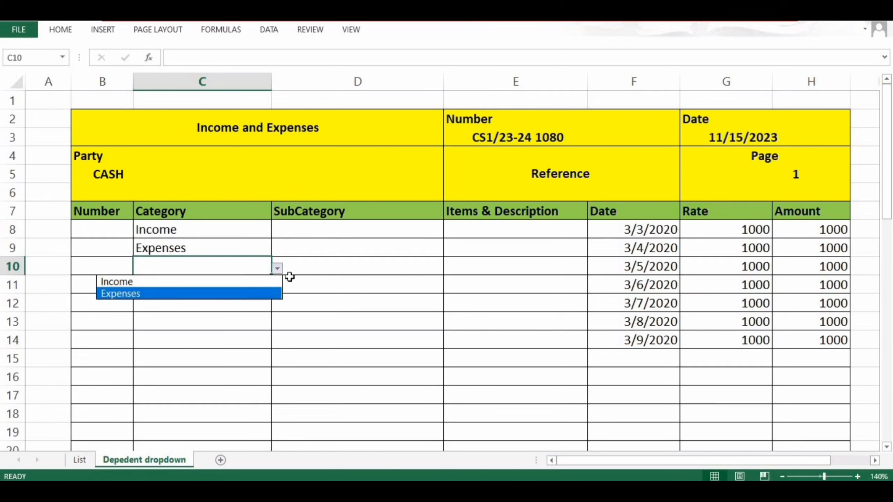
{"action": "left_click", "coordinate": [225, 293]}
{"action": "left_click", "coordinate": [301, 278]}
Step: Compare the Income and Expenses entries in A3:A4 on the List sheet with the matching named ranges A9:A11 and B9:B11
{"action": "left_click", "coordinate": [351, 227]}
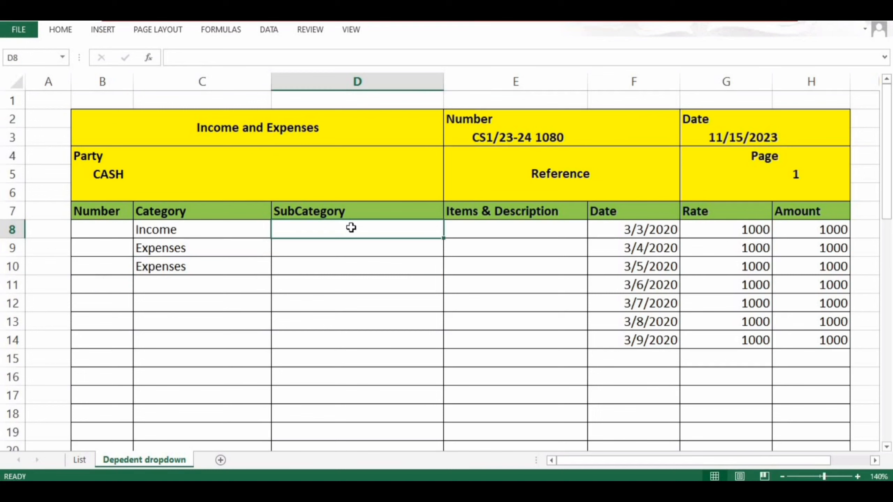
{"action": "left_click", "coordinate": [191, 215]}
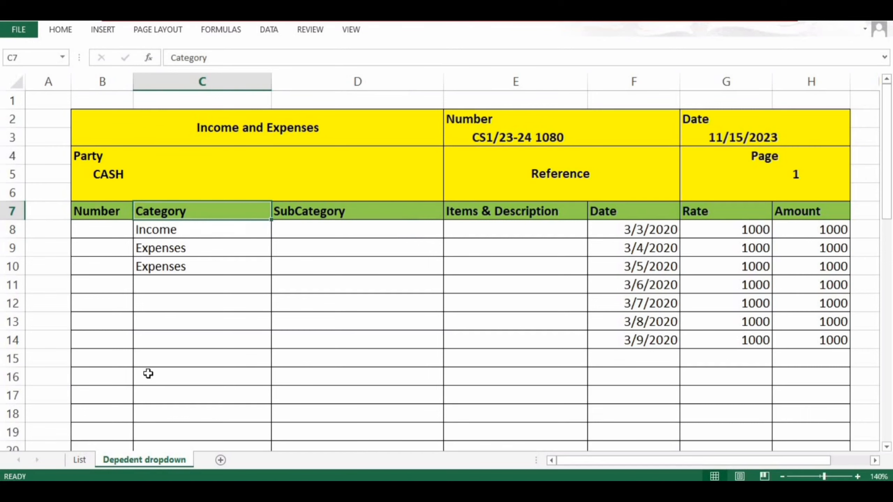
{"action": "left_click", "coordinate": [80, 460]}
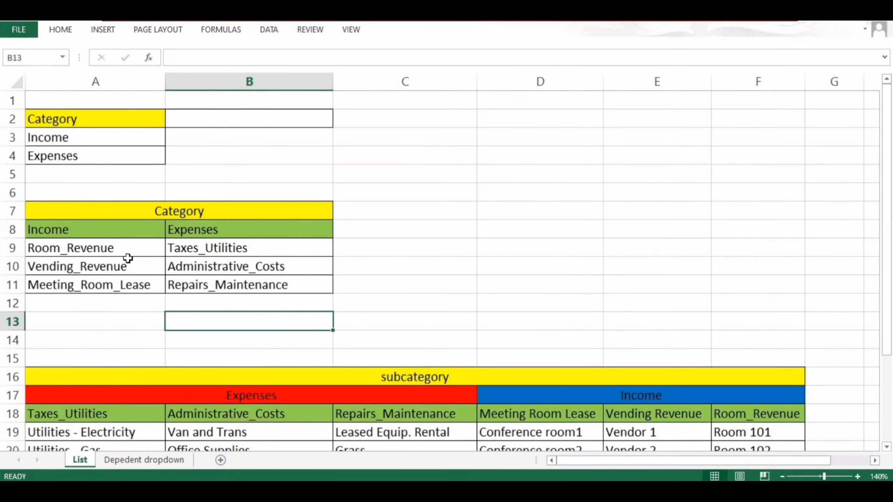
{"action": "left_click", "coordinate": [76, 137]}
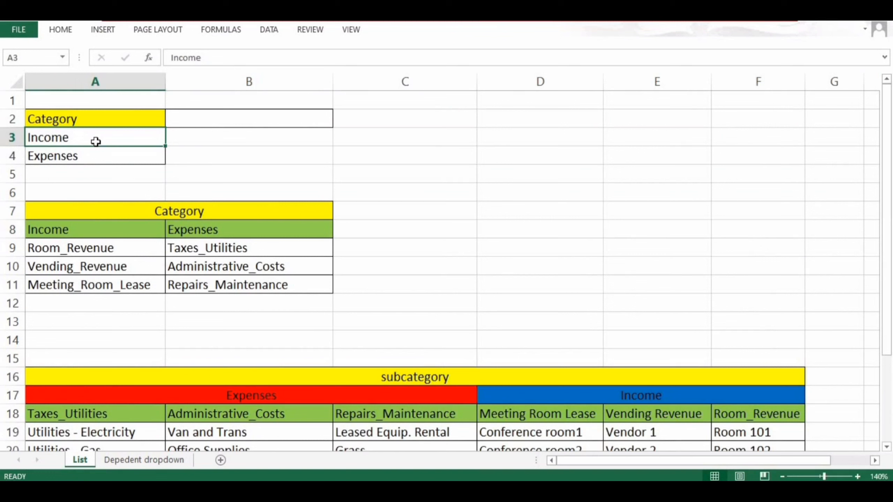
{"action": "left_click_drag", "start_coordinate": [110, 248], "coordinate": [128, 281]}
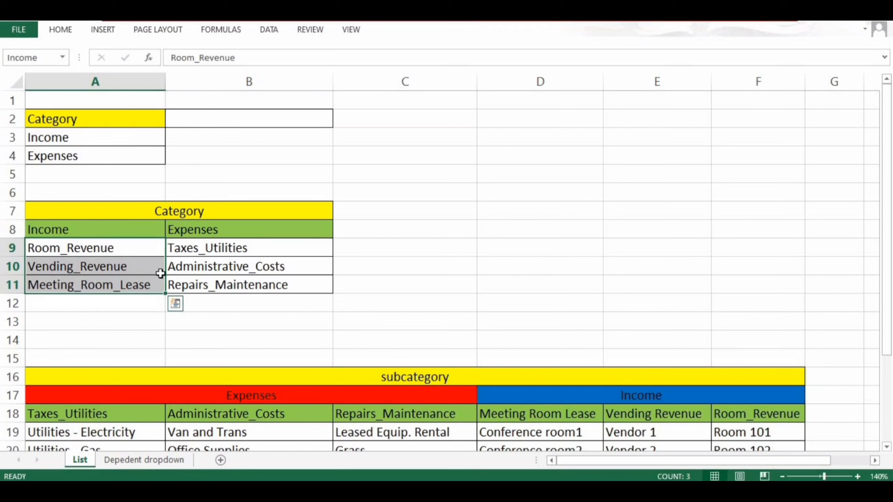
{"action": "left_click", "coordinate": [82, 157]}
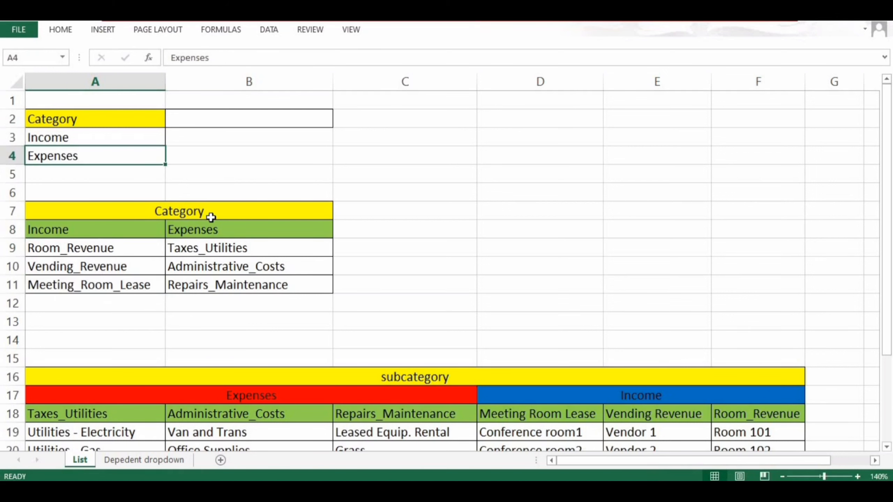
{"action": "left_click_drag", "start_coordinate": [214, 247], "coordinate": [260, 286]}
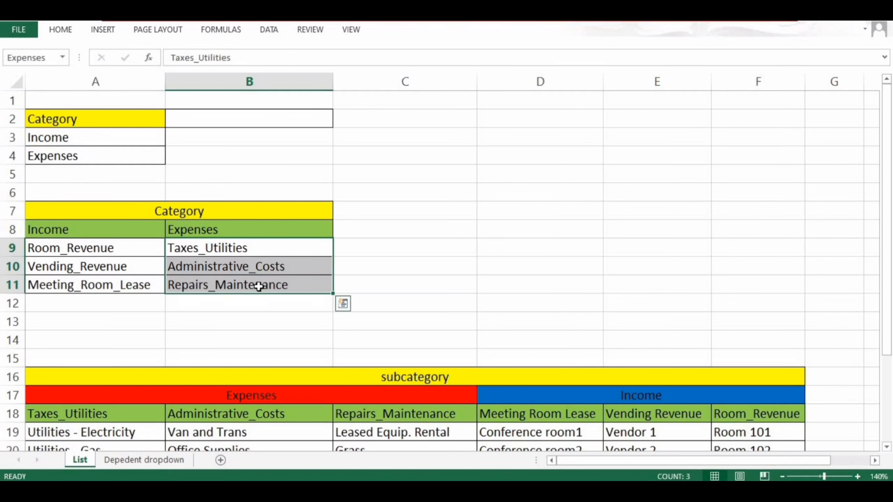
{"action": "left_click", "coordinate": [210, 231]}
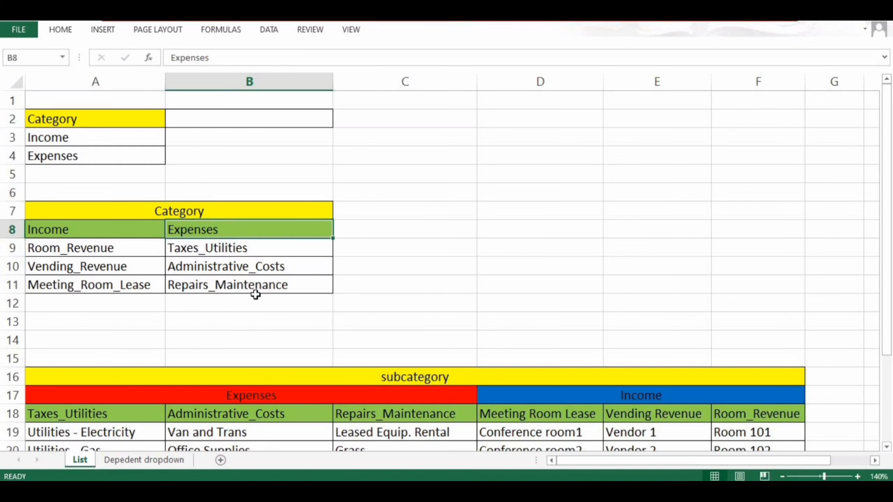
Step: Apply List data validation to the SubCategory cells D8:D19 on the Depedent dropdown sheet, with the source =INDIRECT(C8)
{"action": "left_click", "coordinate": [141, 460]}
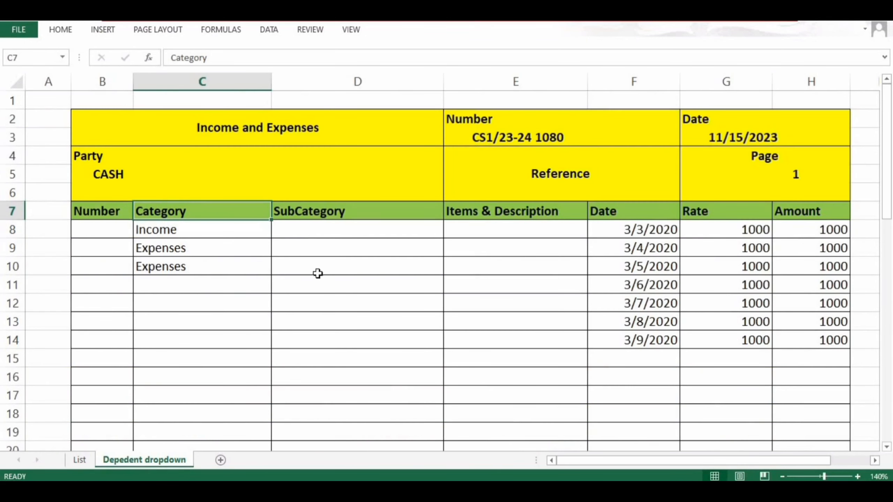
{"action": "left_click_drag", "start_coordinate": [323, 231], "coordinate": [351, 426]}
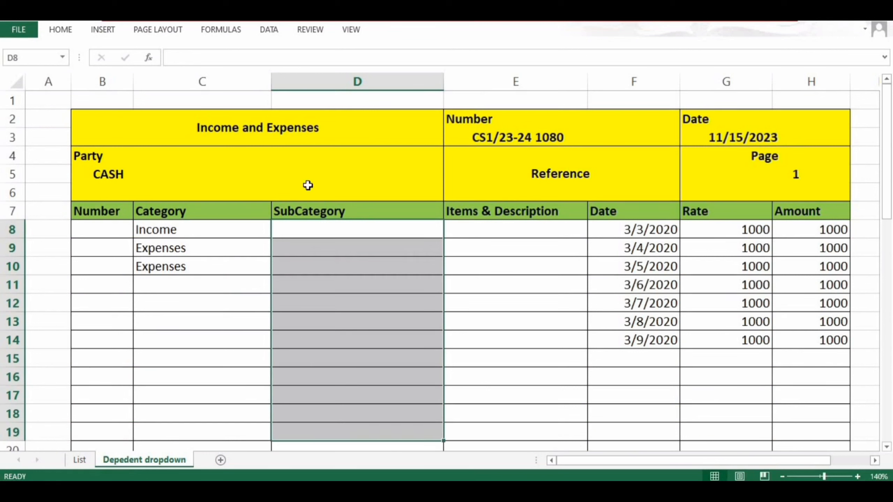
{"action": "left_click", "coordinate": [270, 31]}
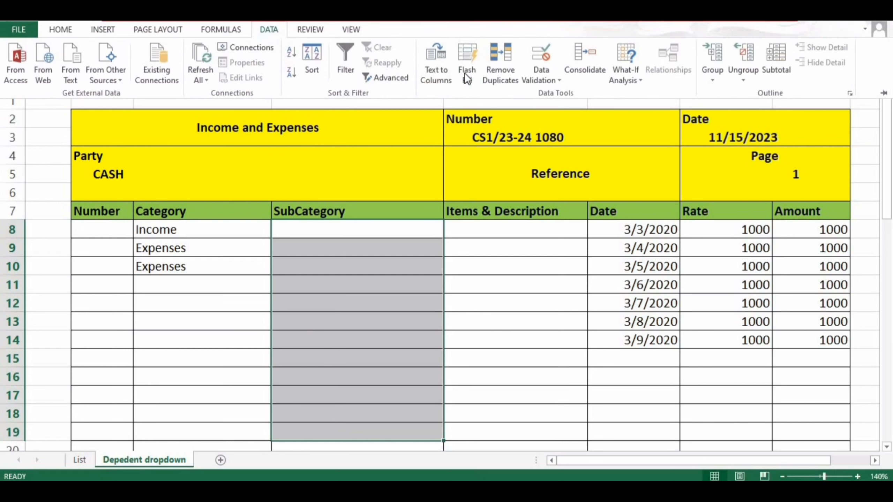
{"action": "left_click", "coordinate": [539, 84]}
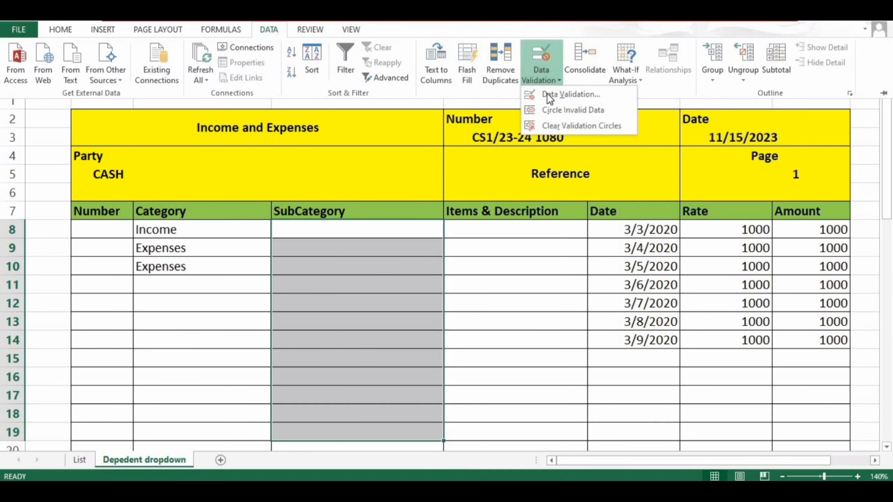
{"action": "left_click", "coordinate": [550, 96]}
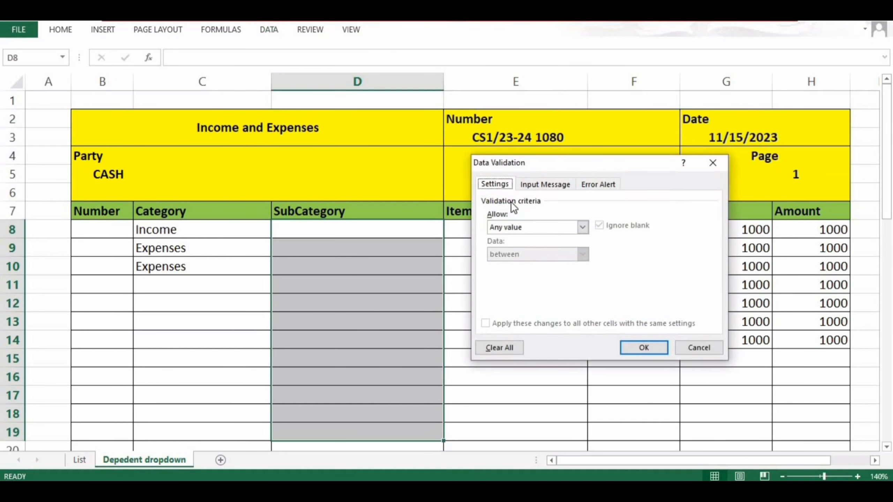
{"action": "left_click", "coordinate": [521, 227]}
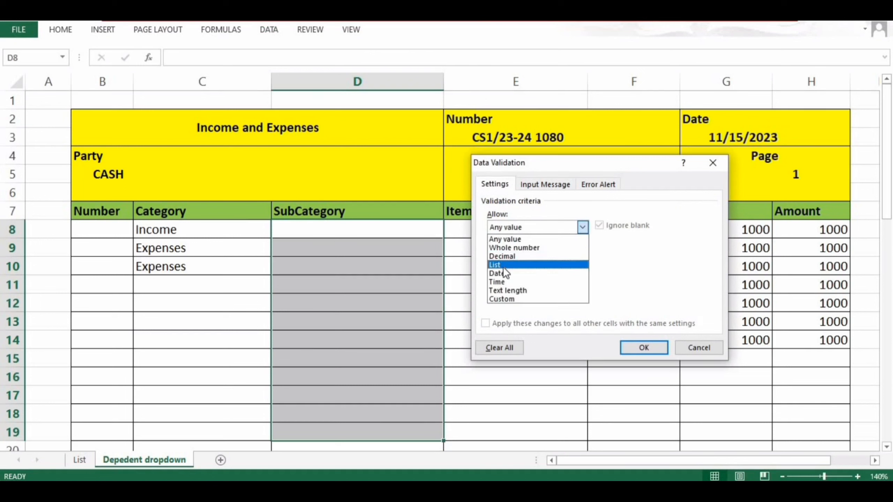
{"action": "left_click", "coordinate": [503, 267]}
{"action": "left_click", "coordinate": [512, 280]}
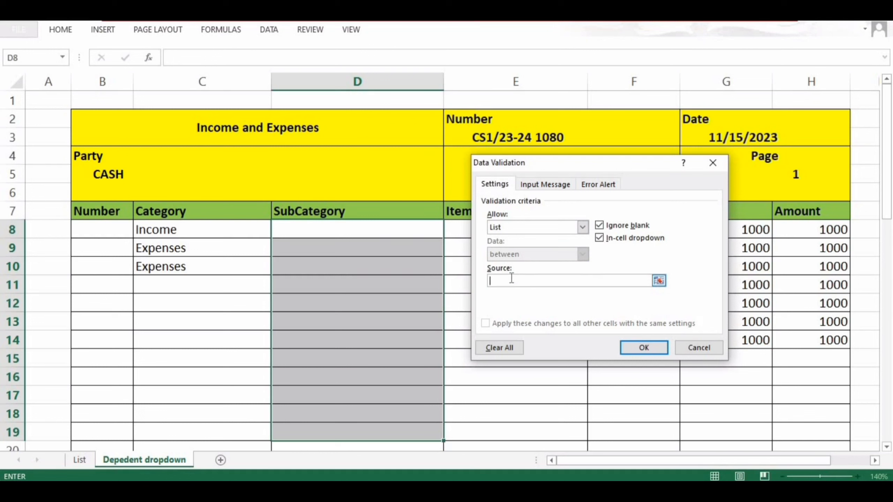
{"action": "type", "text": "=indirect("}
{"action": "type", "text": "C8)"}
{"action": "left_click", "coordinate": [644, 346]}
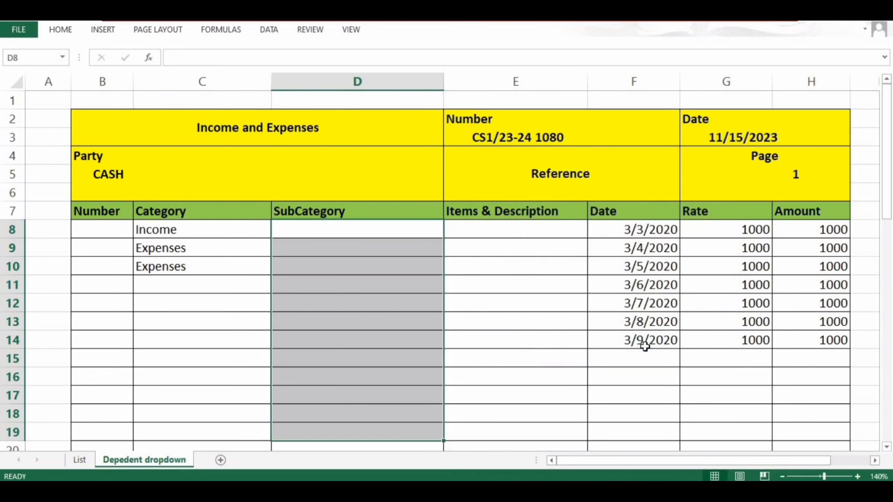
Step: Choose Vending_Revenue from the SubCategory dropdown in D8 for the Income row
{"action": "left_click", "coordinate": [483, 268]}
{"action": "left_click", "coordinate": [406, 229]}
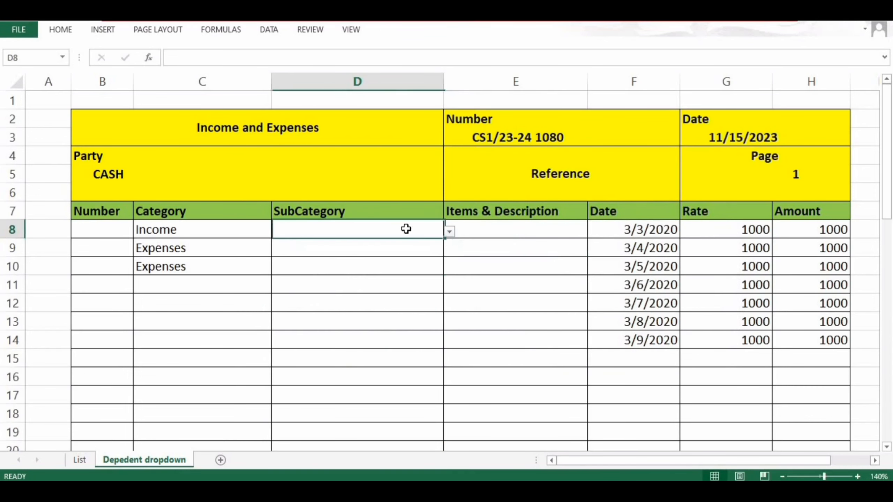
{"action": "left_click", "coordinate": [449, 233]}
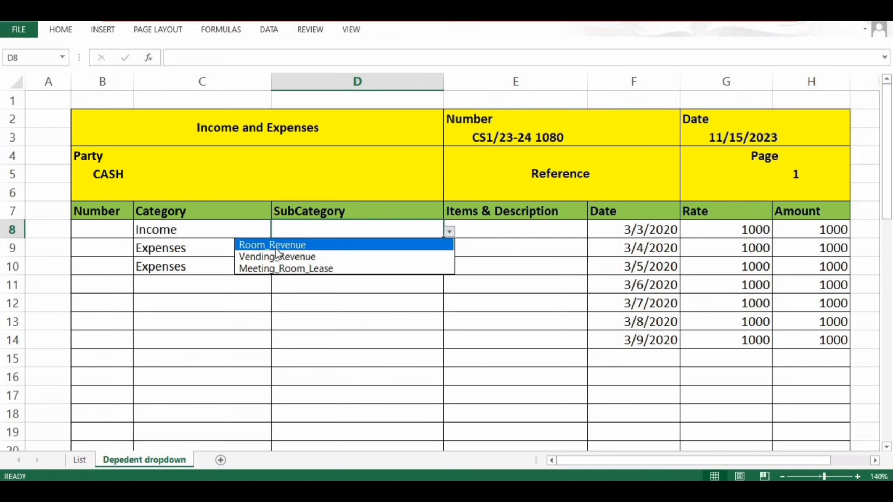
{"action": "key", "text": "Down"}
{"action": "key", "text": "Down"}
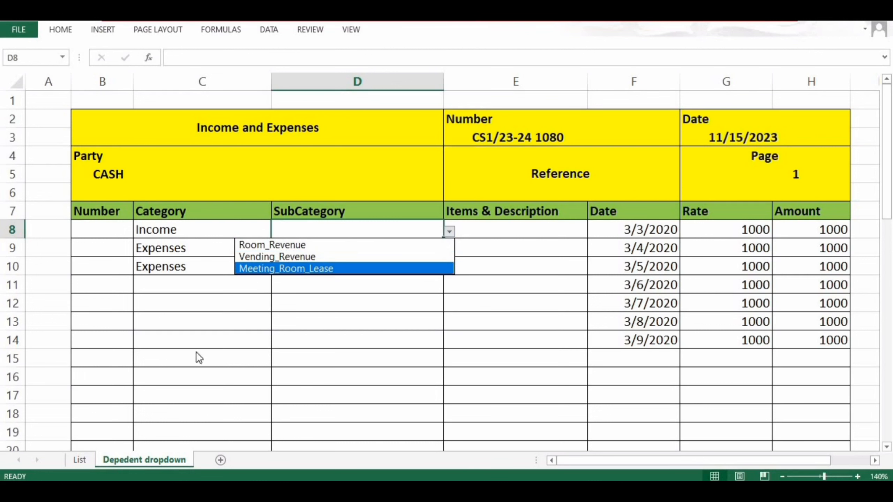
{"action": "left_click", "coordinate": [286, 256]}
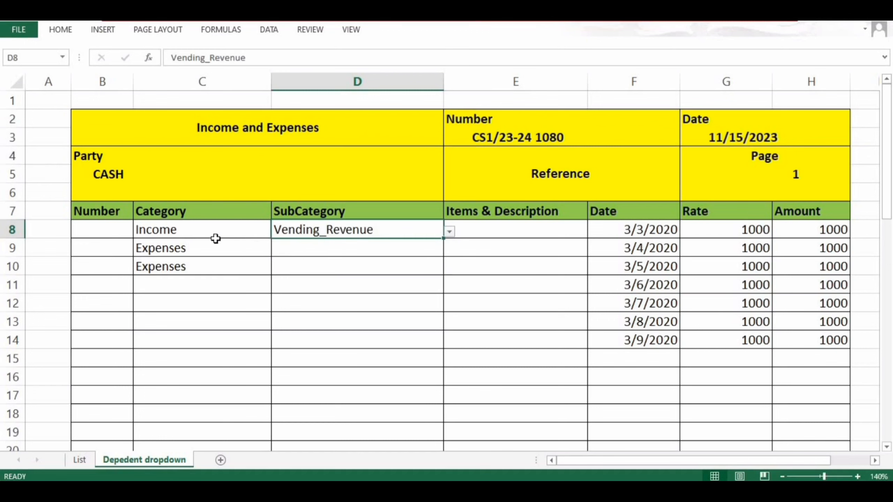
Step: For the two Expenses rows, choose Taxes_Utilities in D9 and Administrative_Costs in D10 from the SubCategory dropdowns
{"action": "left_click", "coordinate": [225, 250]}
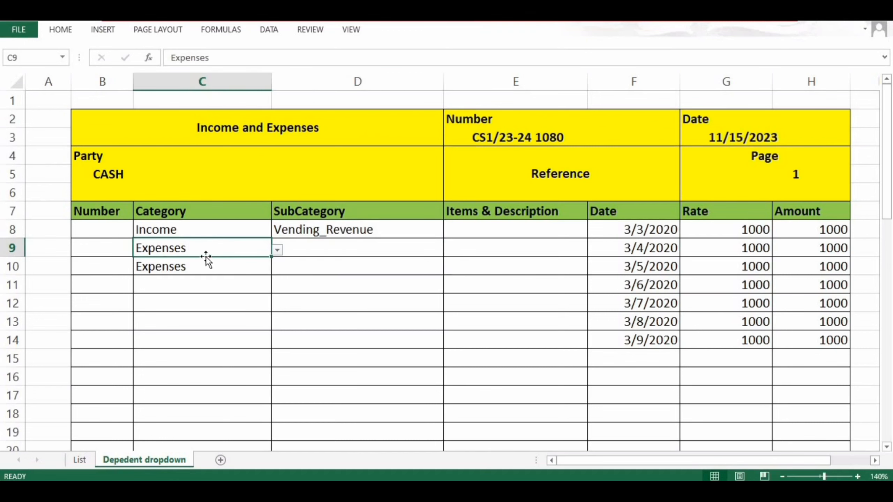
{"action": "left_click", "coordinate": [313, 249]}
{"action": "left_click", "coordinate": [449, 250]}
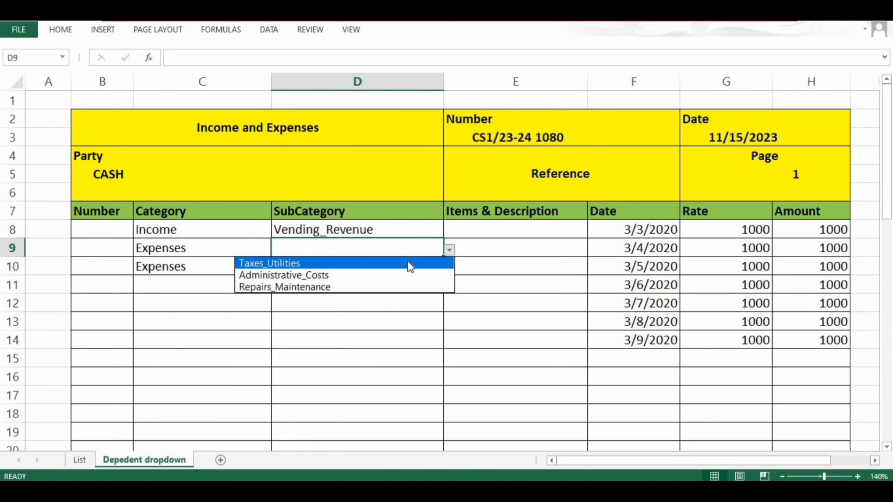
{"action": "left_click", "coordinate": [405, 262]}
{"action": "left_click", "coordinate": [438, 266]}
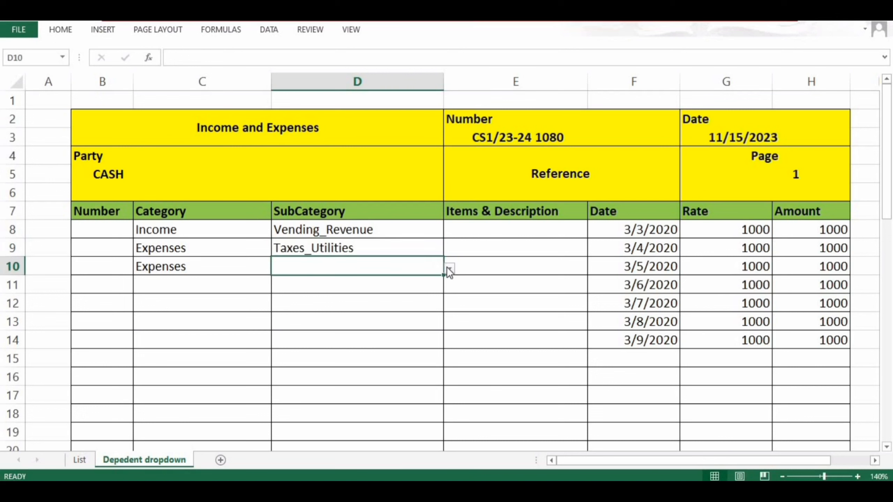
{"action": "left_click", "coordinate": [449, 269]}
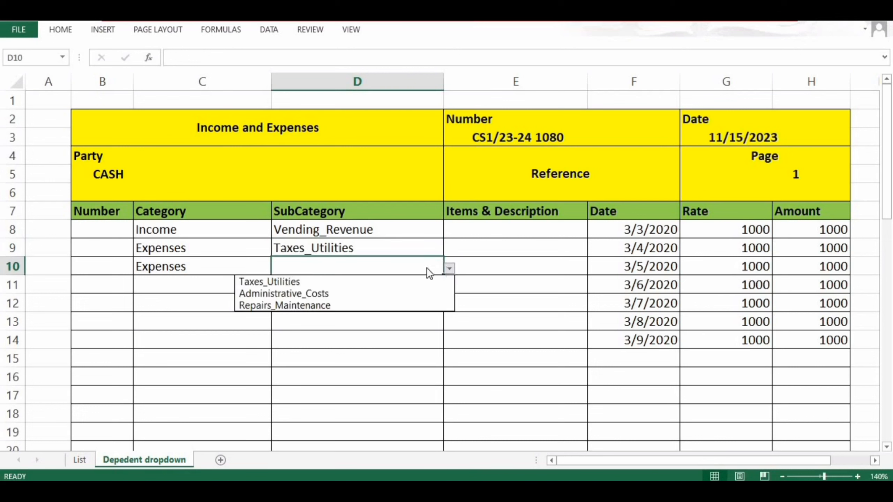
{"action": "left_click", "coordinate": [374, 291]}
Step: Apply List data validation to the Items & Description cells E8:E19, with the source =INDIRECT(D8)
{"action": "left_click", "coordinate": [493, 229]}
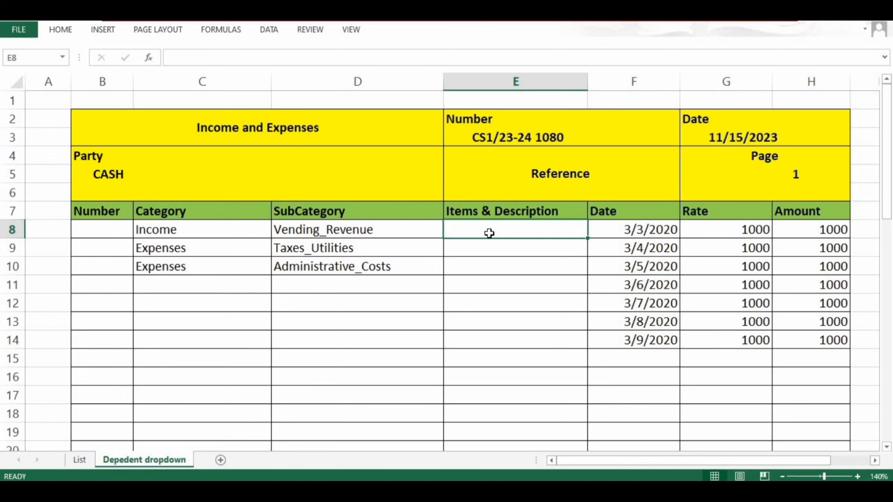
{"action": "left_click_drag", "start_coordinate": [489, 233], "coordinate": [513, 430]}
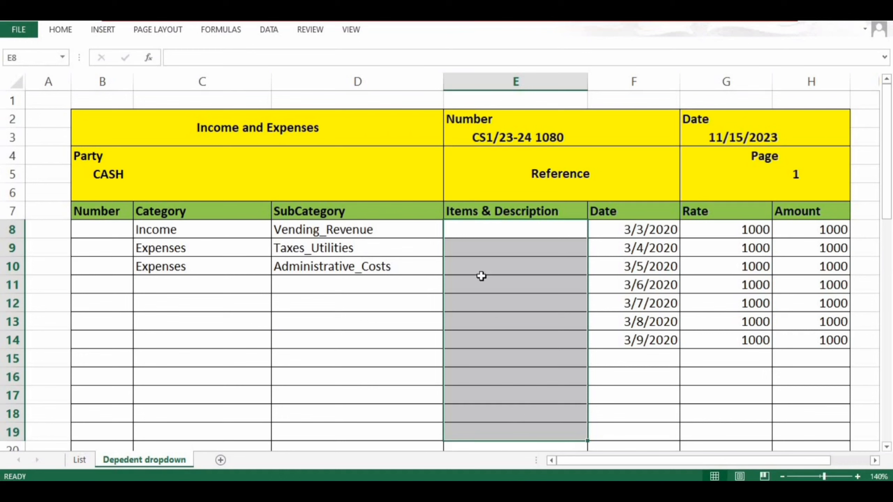
{"action": "left_click", "coordinate": [269, 35]}
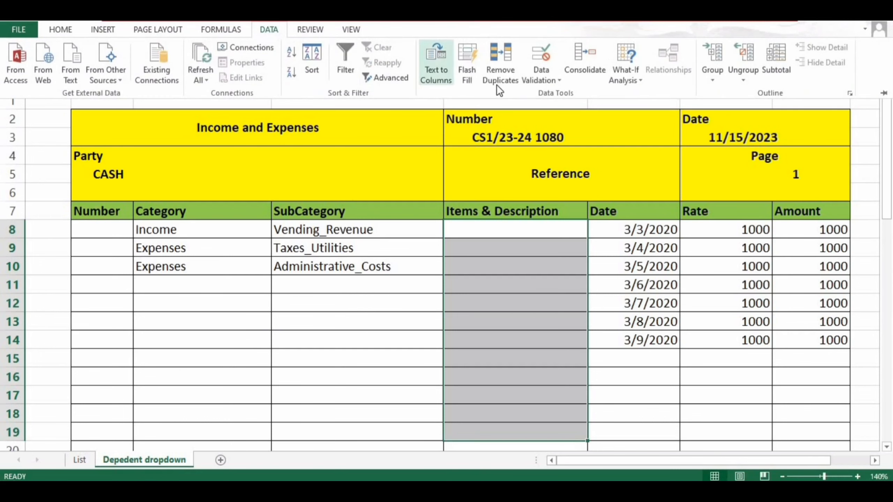
{"action": "left_click", "coordinate": [546, 77]}
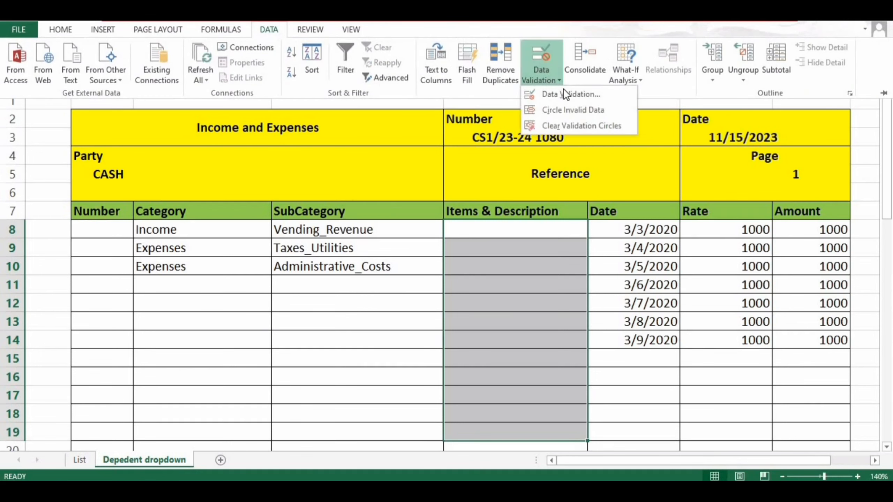
{"action": "left_click", "coordinate": [568, 100]}
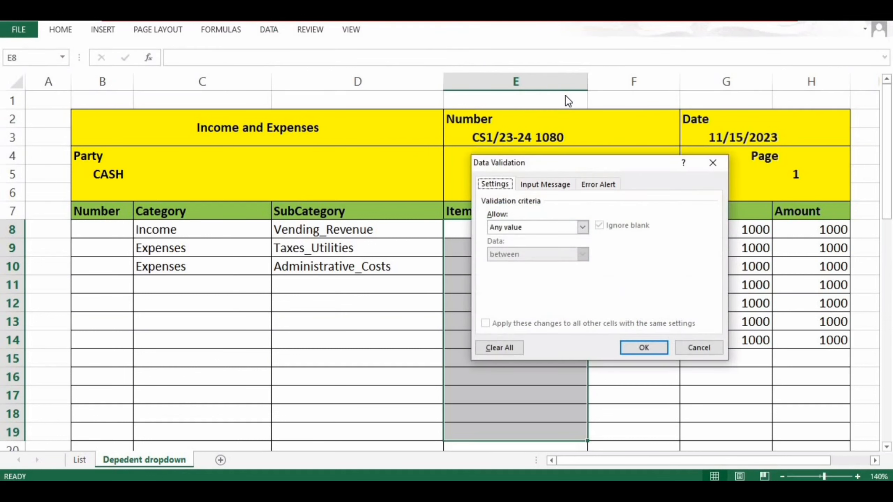
{"action": "left_click", "coordinate": [509, 227]}
{"action": "left_click", "coordinate": [504, 264]}
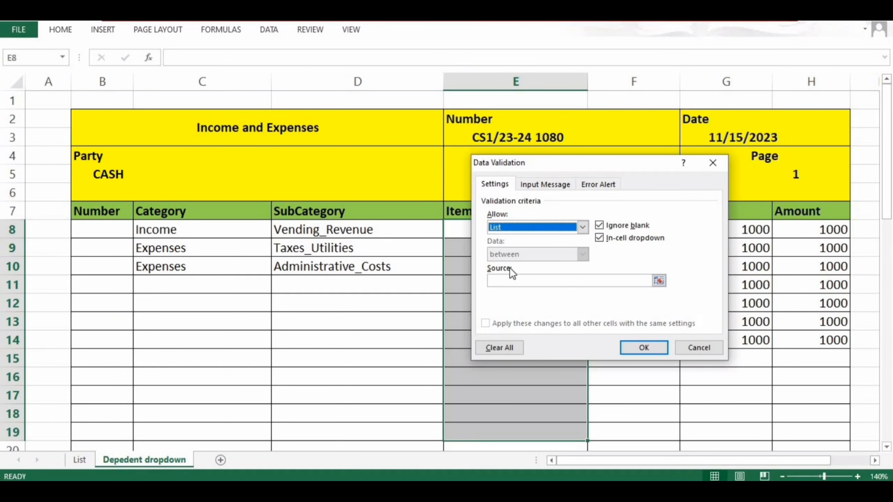
{"action": "left_click", "coordinate": [518, 280]}
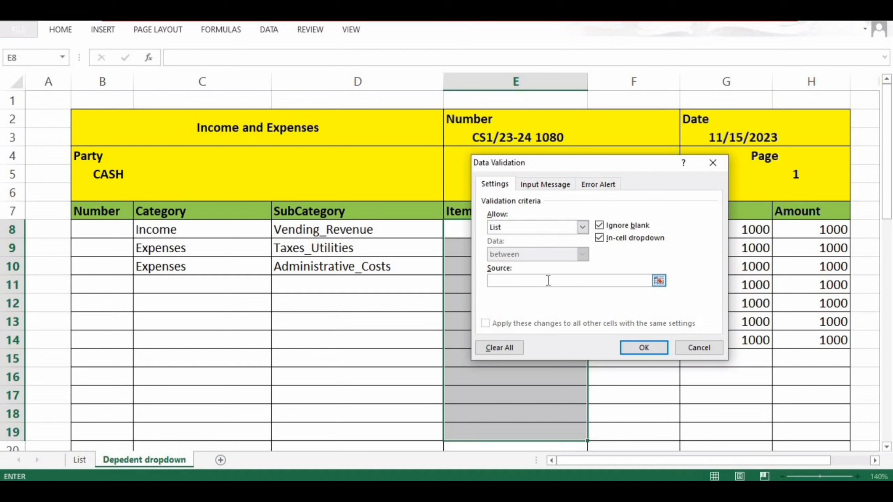
{"action": "type", "text": "=INDIRECT("}
{"action": "type", "text": "D8)"}
{"action": "left_click", "coordinate": [653, 350]}
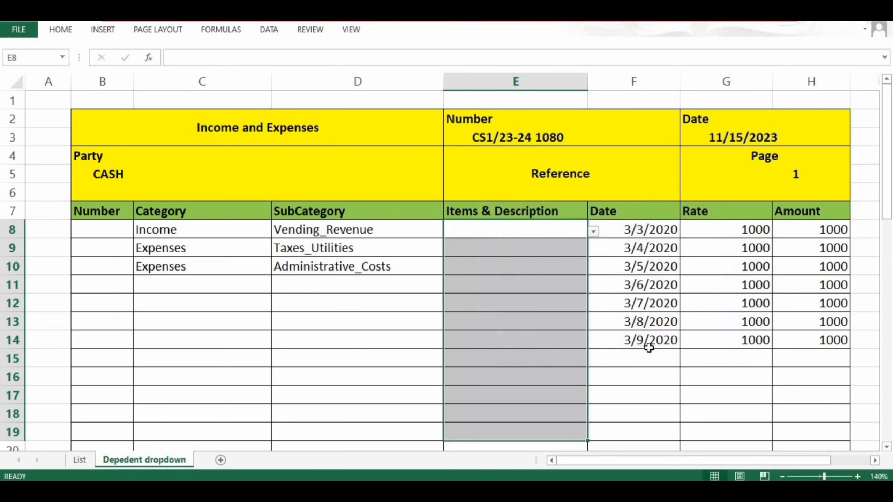
Step: Choose Vendor 4 from the Items & Description dropdown in E8 for the Vending_Revenue row
{"action": "left_click", "coordinate": [538, 267]}
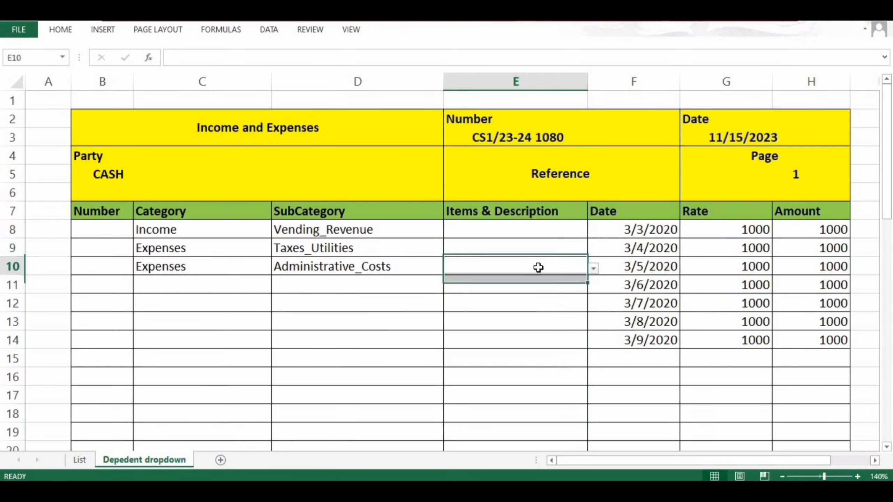
{"action": "left_click", "coordinate": [506, 232]}
{"action": "left_click", "coordinate": [593, 232]}
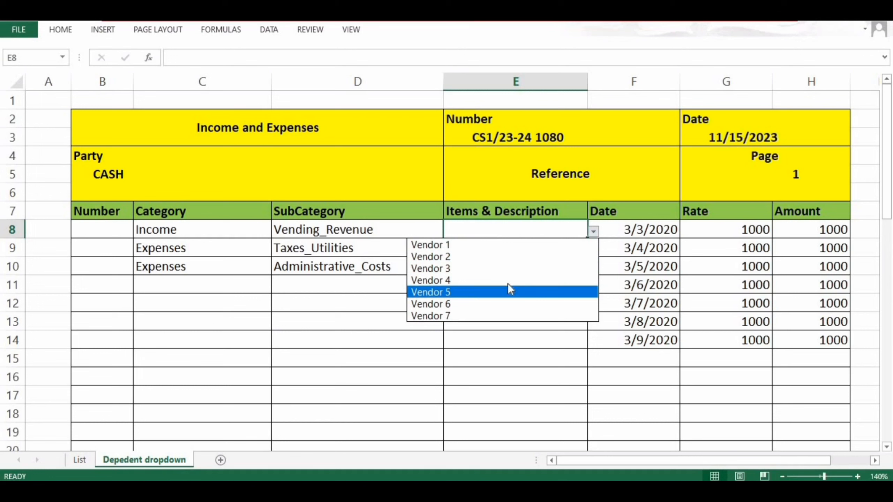
{"action": "left_click", "coordinate": [491, 281]}
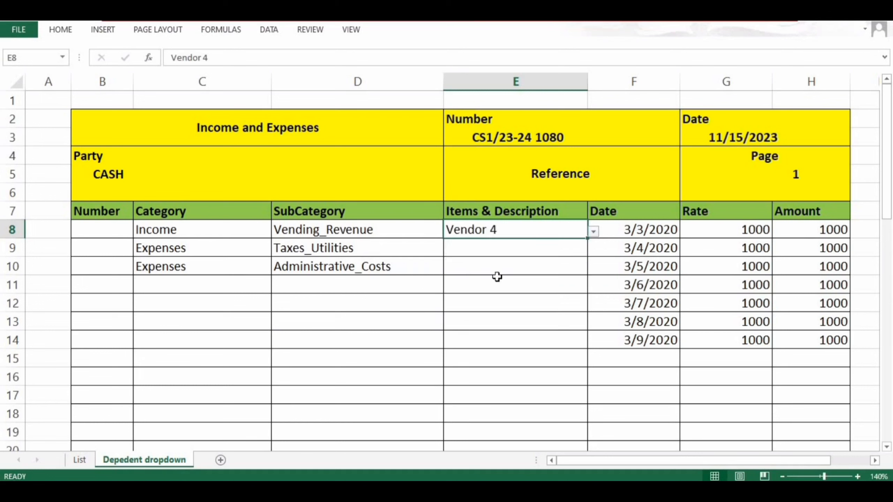
Step: For the two Expenses rows, choose Insurance - General in E9 and Office Supplies in E10 from the Items & Description dropdowns
{"action": "left_click", "coordinate": [482, 253]}
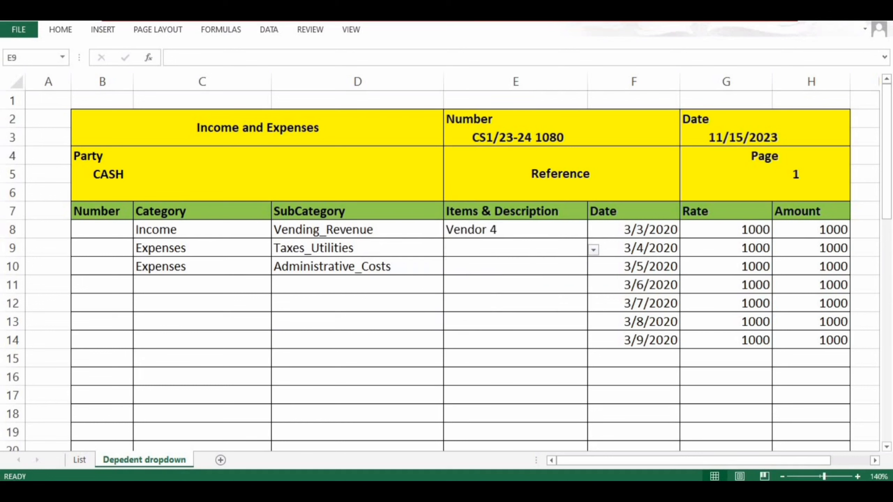
{"action": "left_click", "coordinate": [594, 250]}
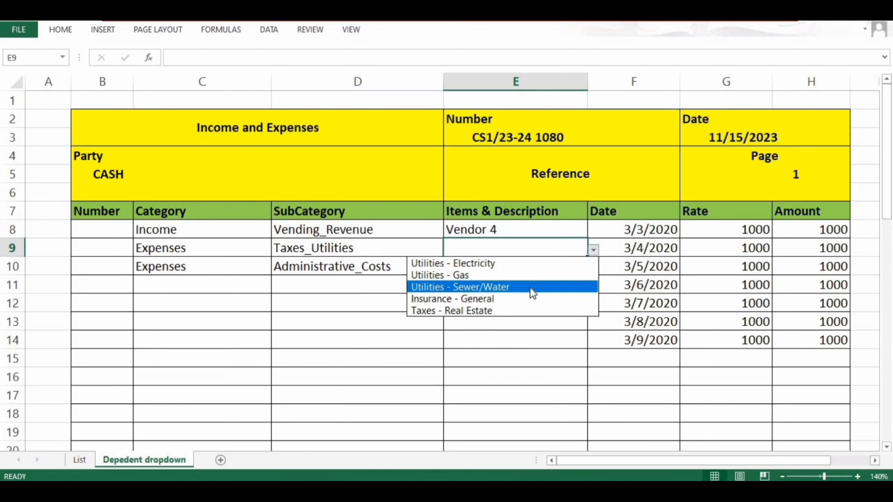
{"action": "left_click", "coordinate": [523, 298]}
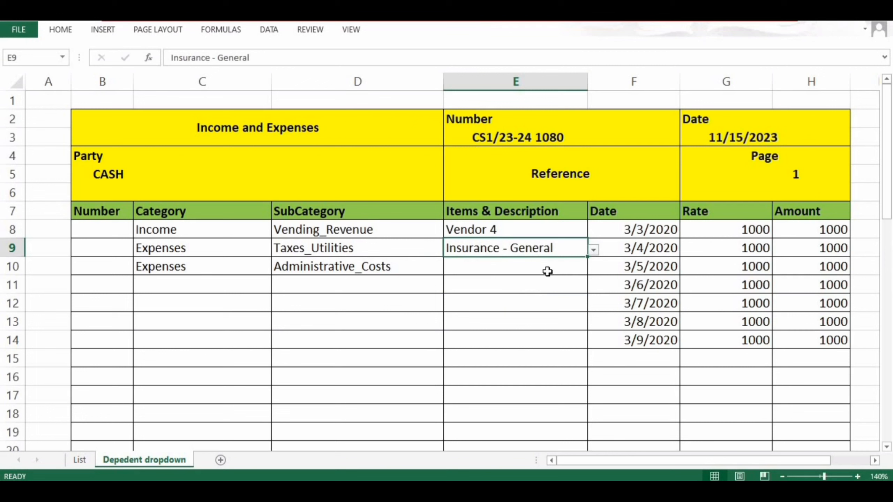
{"action": "left_click", "coordinate": [524, 269]}
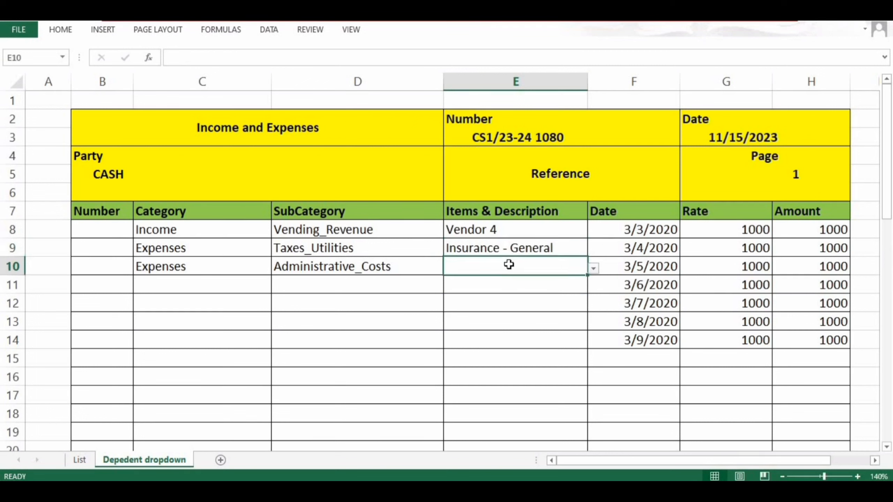
{"action": "left_click", "coordinate": [594, 268]}
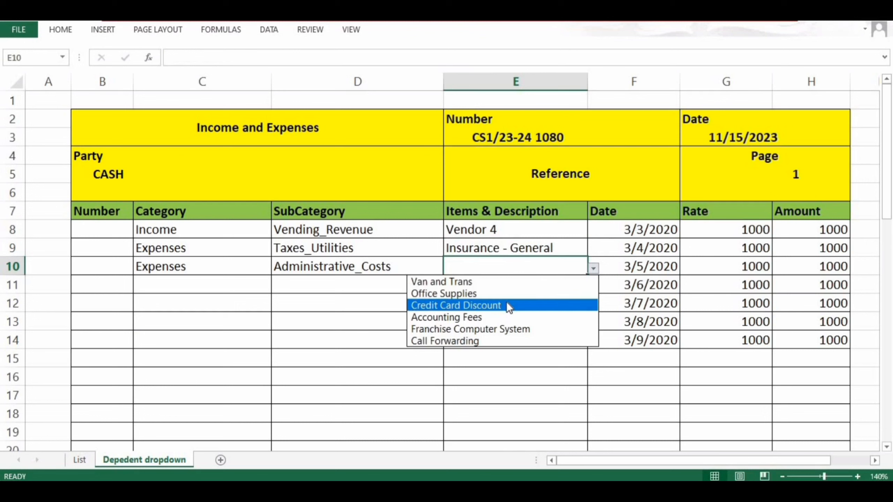
{"action": "key", "text": "Escape"}
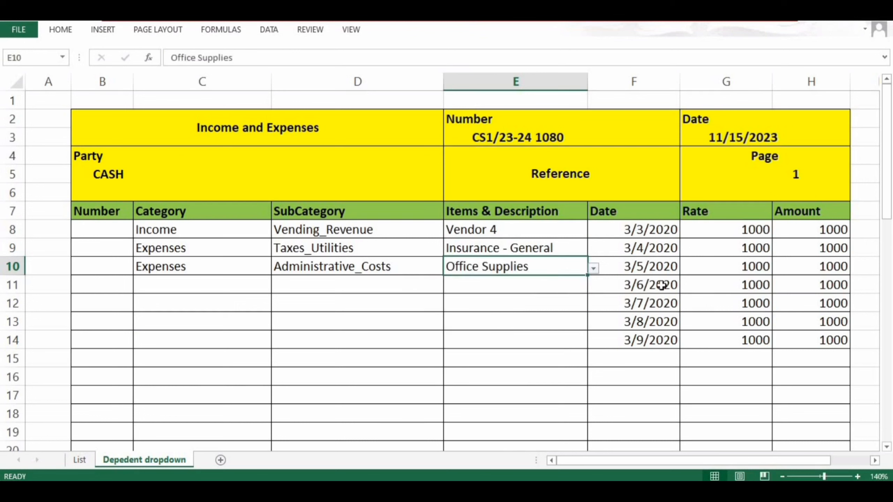
{"action": "left_click", "coordinate": [593, 270]}
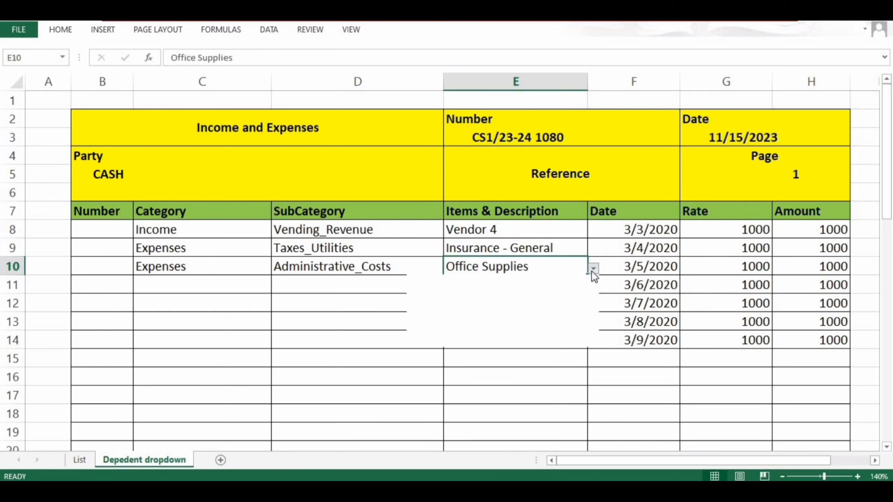